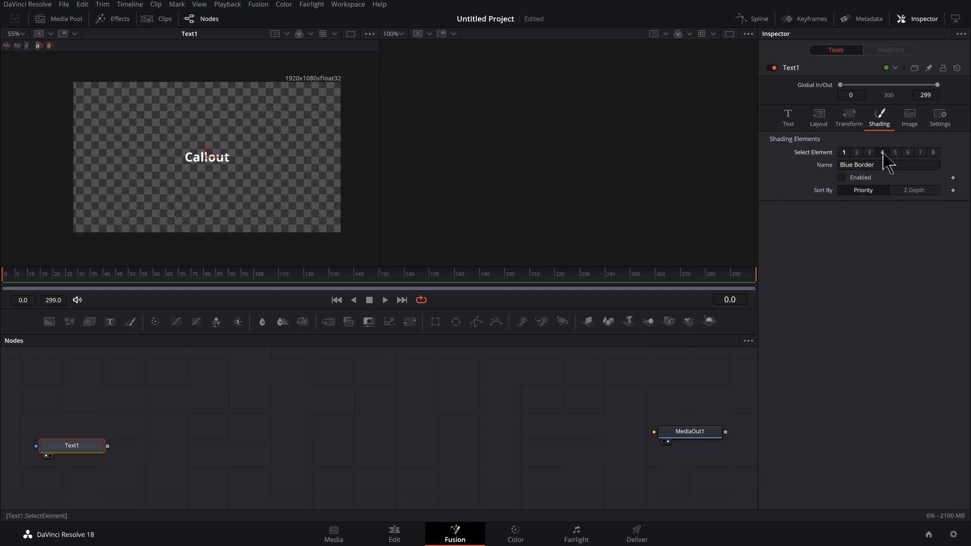
Enable shading element 4 on Text1 with a dark grey fill of 0.244 RGB and turn off the checker underlay in its viewer
left_click(842, 177)
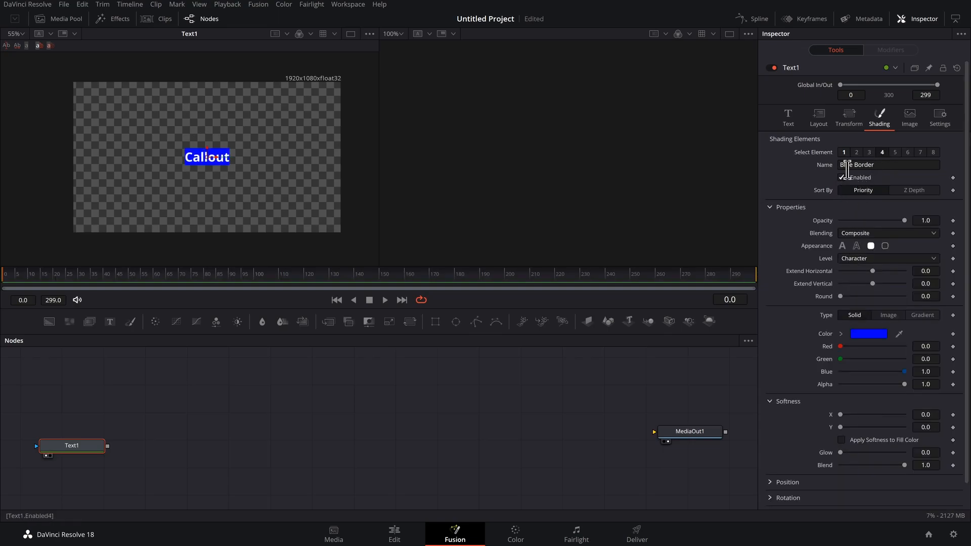
left_click(841, 334)
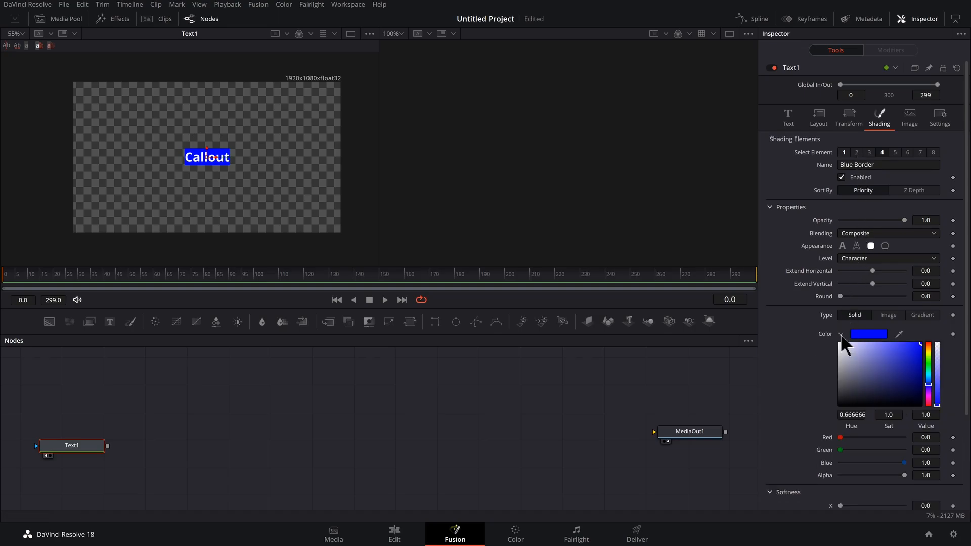
left_click_drag(847, 357, 829, 407)
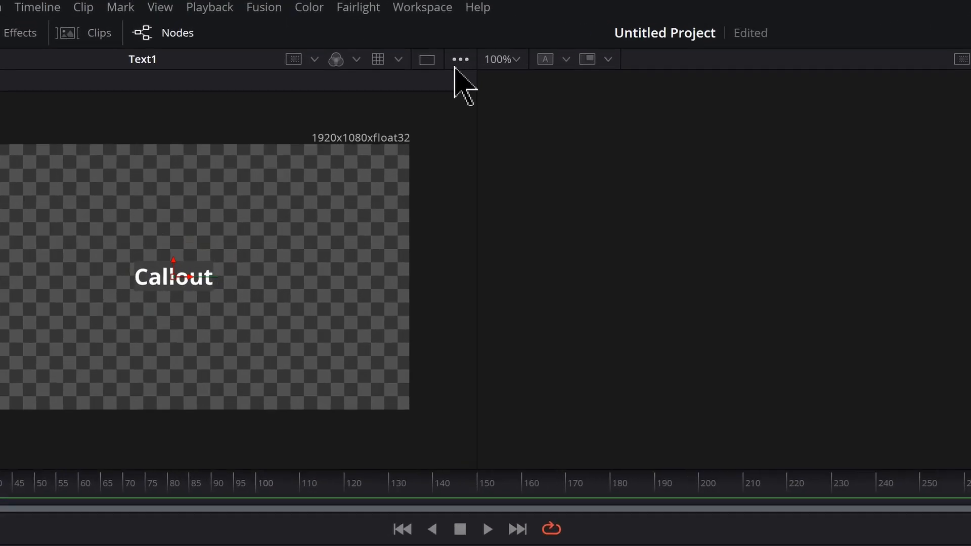
left_click(370, 34)
left_click(462, 205)
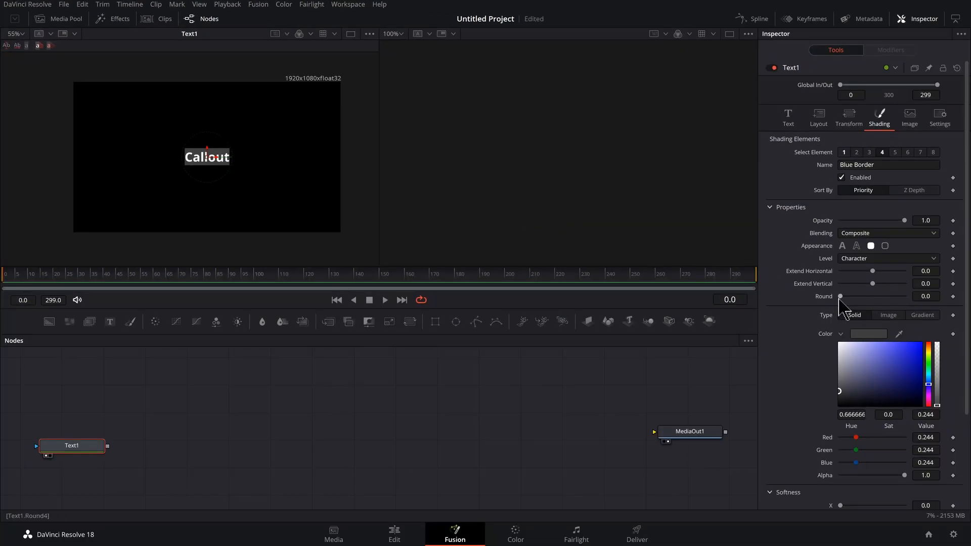
Round the text border's corners to about 0.283 and set its level to Text
left_click_drag(855, 297, 858, 296)
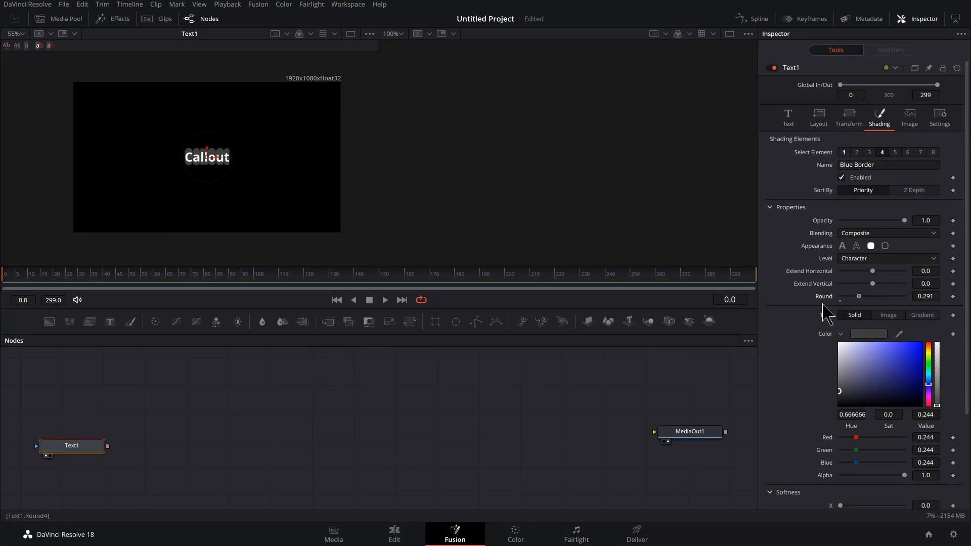
scroll(230, 191, "up", 2)
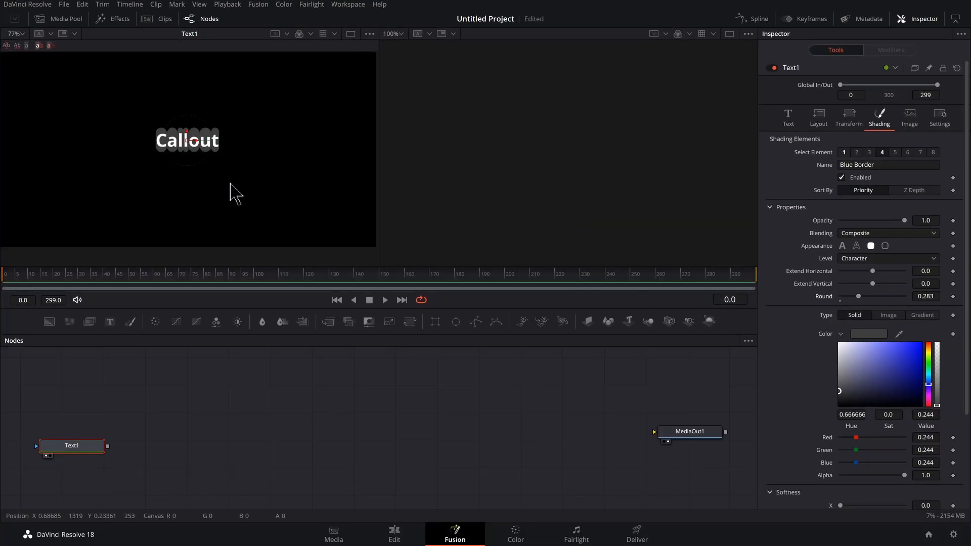
left_click(853, 262)
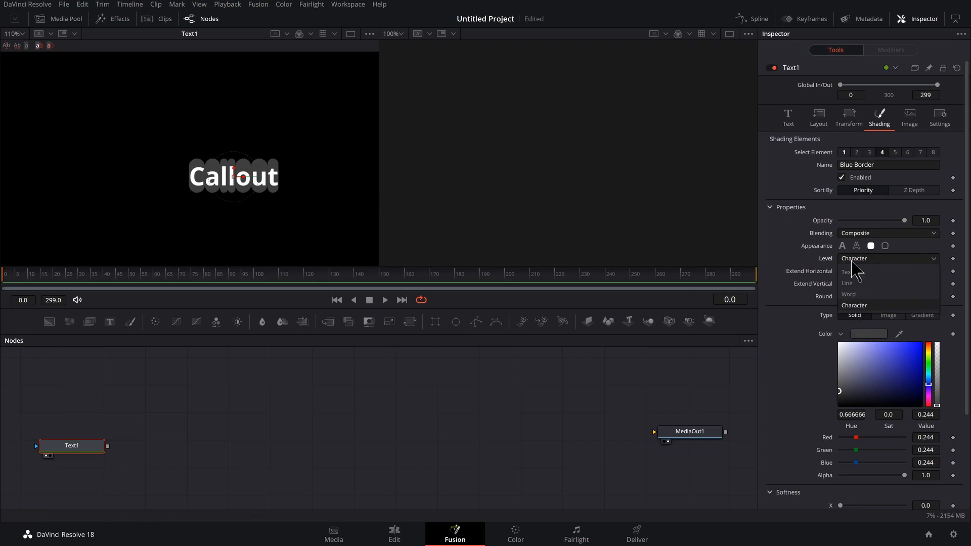
left_click(857, 270)
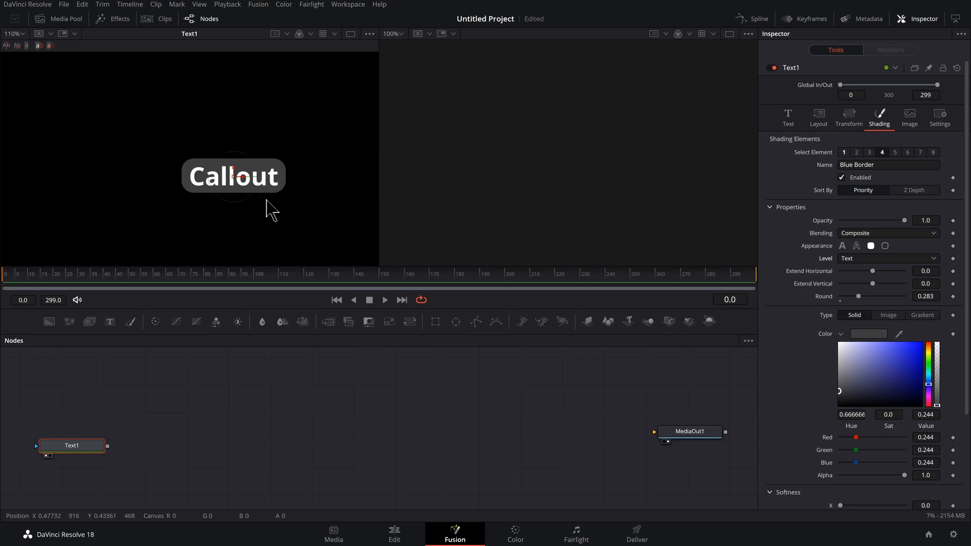
scroll(258, 208, "down", 1)
Add a Background node with a BSpline mask and draw a bowed three-point curve near the frame's right edge
left_click_drag(93, 450, 95, 418)
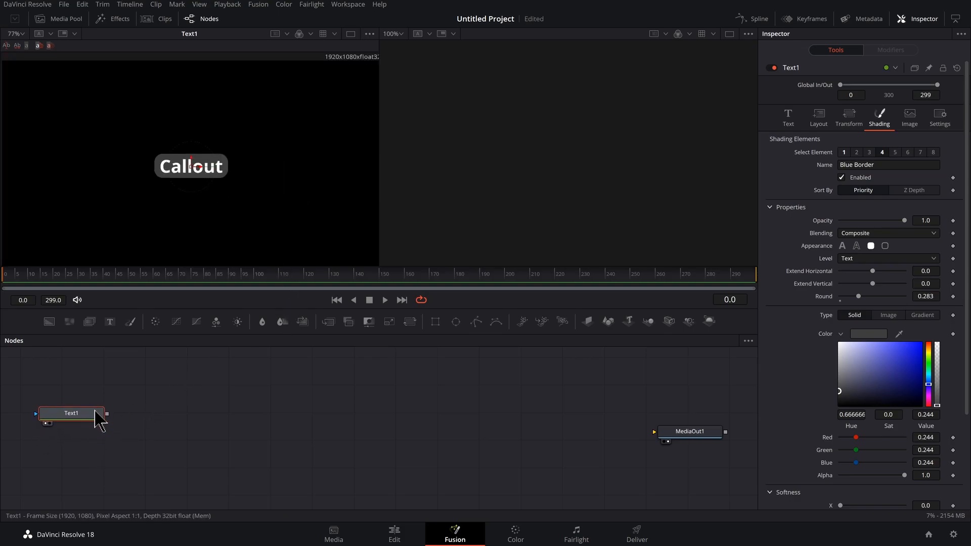
left_click(198, 406)
left_click_drag(51, 329, 277, 448)
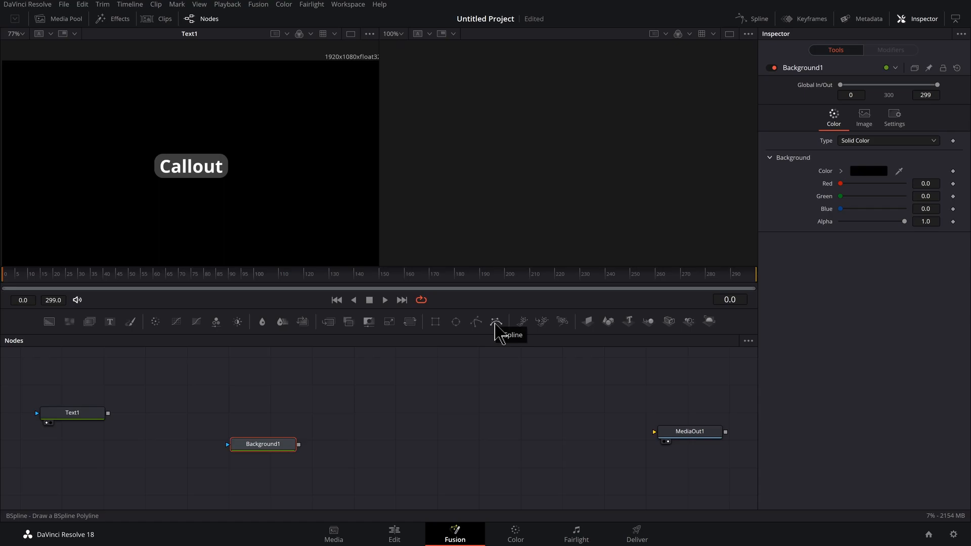
left_click(496, 324)
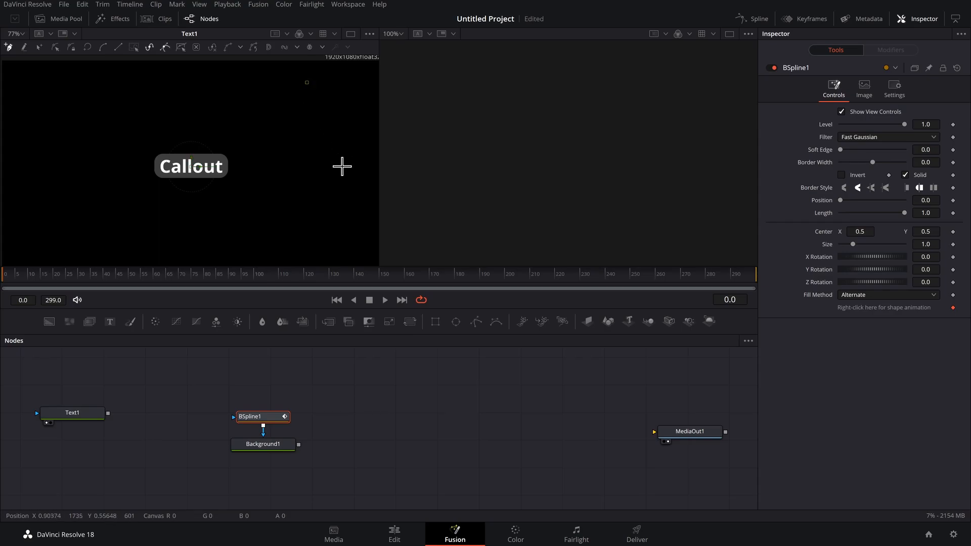
left_click(315, 244)
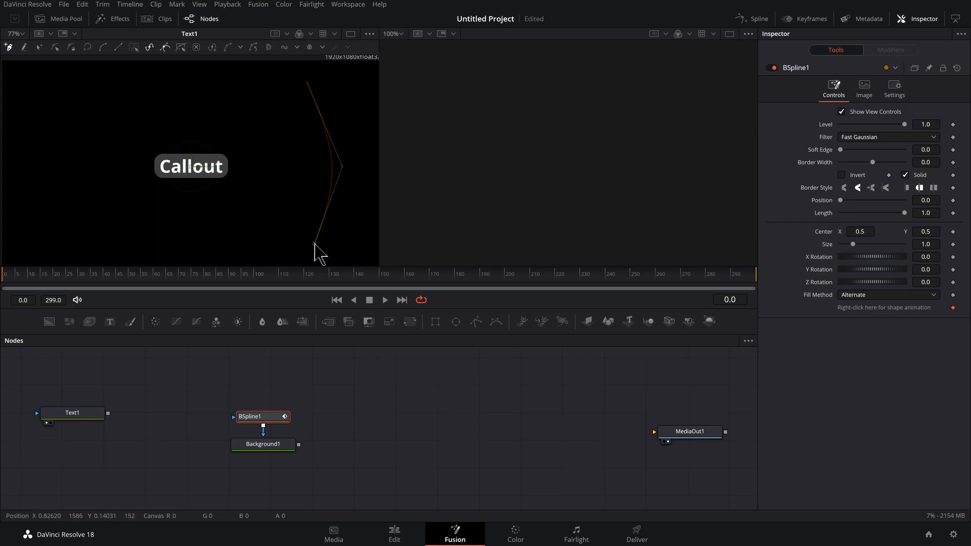
Show Background1 in the second viewer and set the BSpline mask's border width to about 0.054
left_click_drag(271, 448, 276, 461)
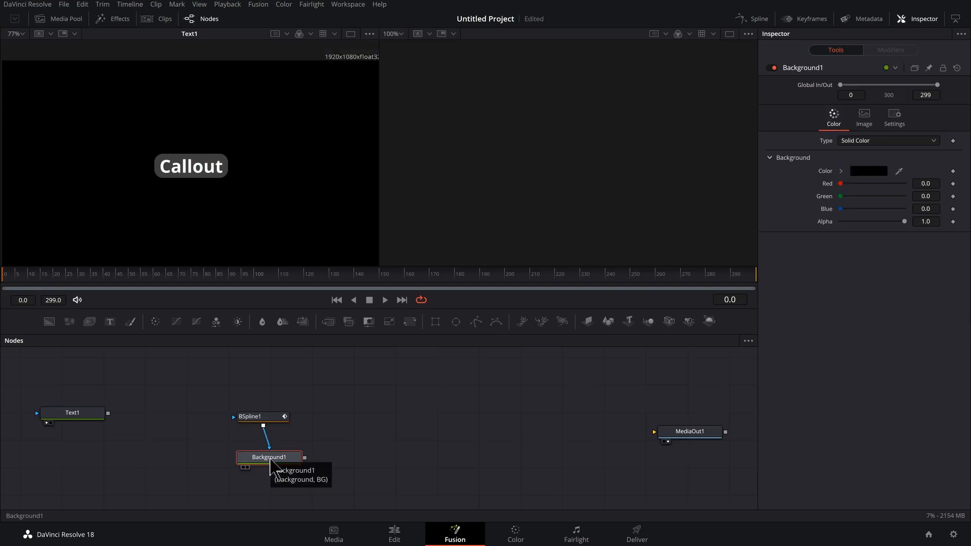
key("2")
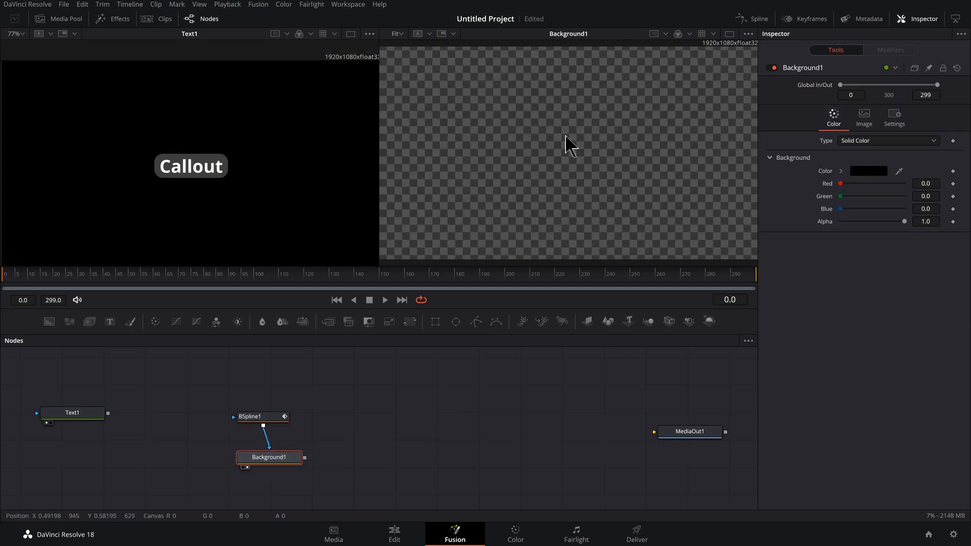
left_click_drag(262, 420, 267, 421)
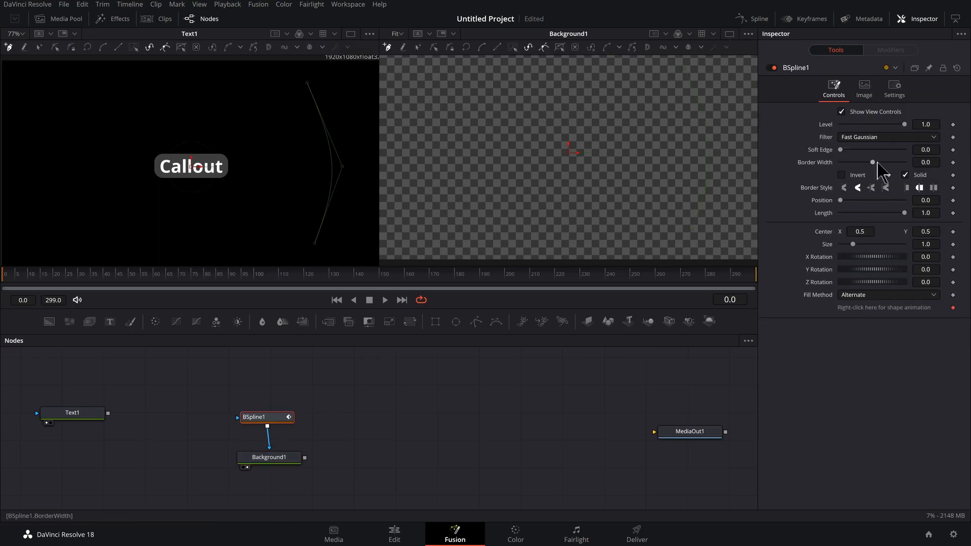
left_click_drag(873, 162, 881, 163)
scroll(685, 153, "down", 2)
left_click_drag(691, 151, 681, 164)
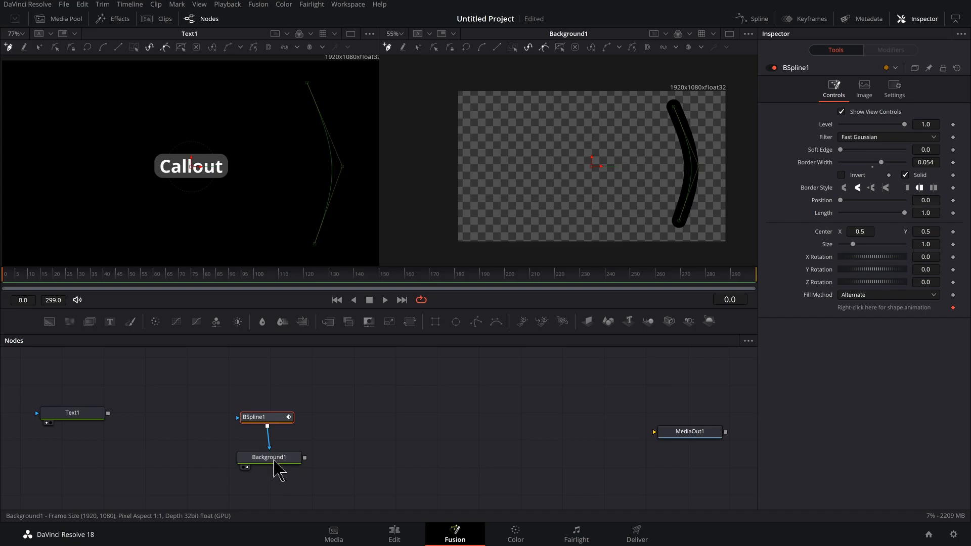
Sample the callout box's grey as Background1's color and turn off the checker underlay in its viewer
left_click_drag(285, 460, 283, 463)
left_click_drag(900, 171, 216, 156)
left_click(747, 34)
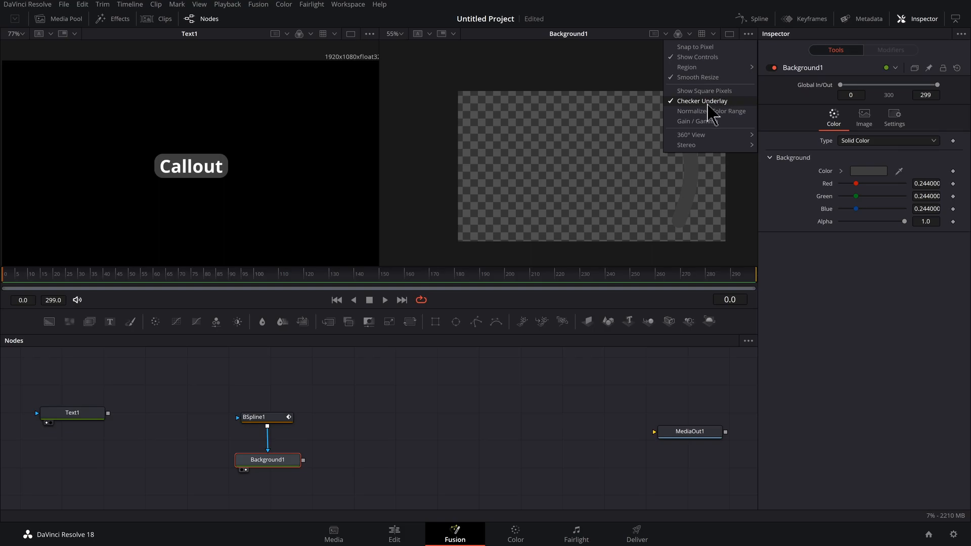
left_click(708, 104)
Add an Ellipse mask between BSpline1 and Background1 and shrink the circle to about 0.239 in width and height
left_click_drag(272, 465, 273, 489)
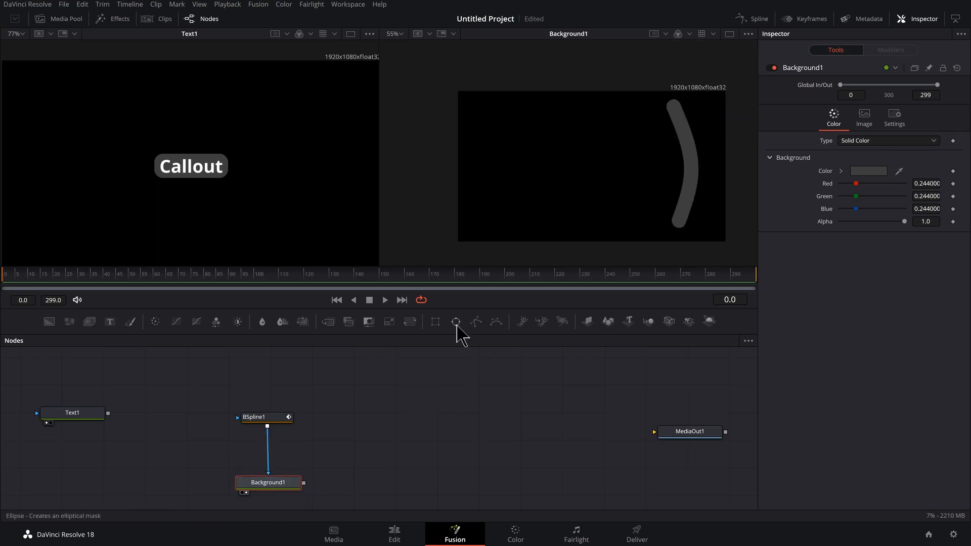
left_click(456, 322)
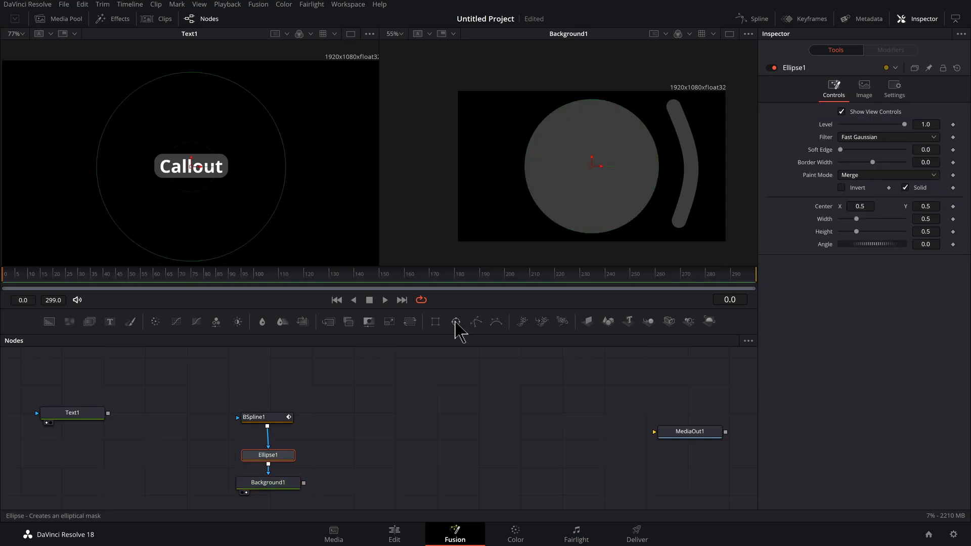
left_click_drag(654, 146, 621, 157)
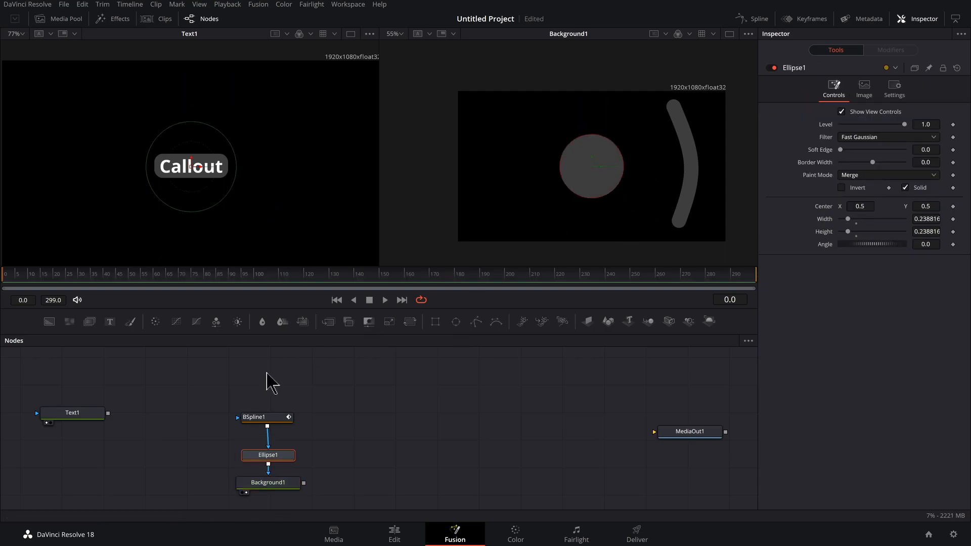
Rearrange the node graph so BSpline1, Ellipse1 and Background1 form one horizontal row
left_click_drag(135, 434, 260, 385)
left_click_drag(386, 409, 317, 438)
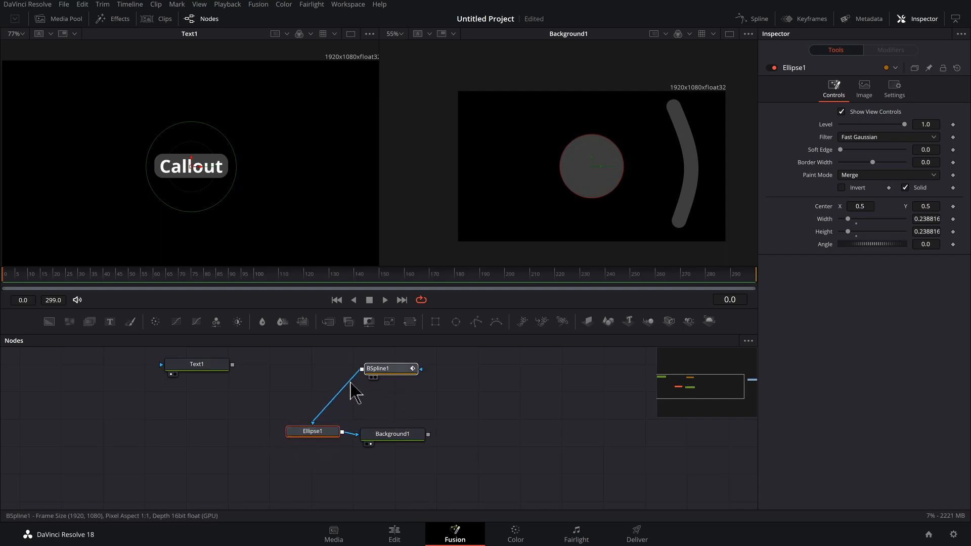
left_click_drag(379, 370, 216, 432)
Merge Text1 over Background1 and show the merged result in the second viewer
mouse_move(209, 368)
left_mouse_down()
mouse_move(217, 381)
mouse_move(411, 461)
mouse_move(408, 481)
mouse_move(449, 459)
mouse_move(428, 434)
left_mouse_up()
left_click_drag(466, 462, 493, 468)
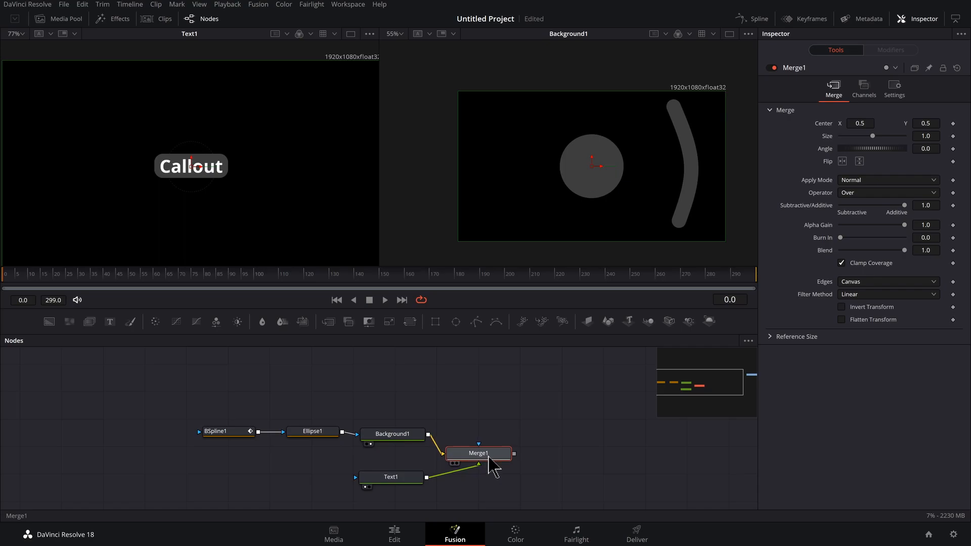
key("2")
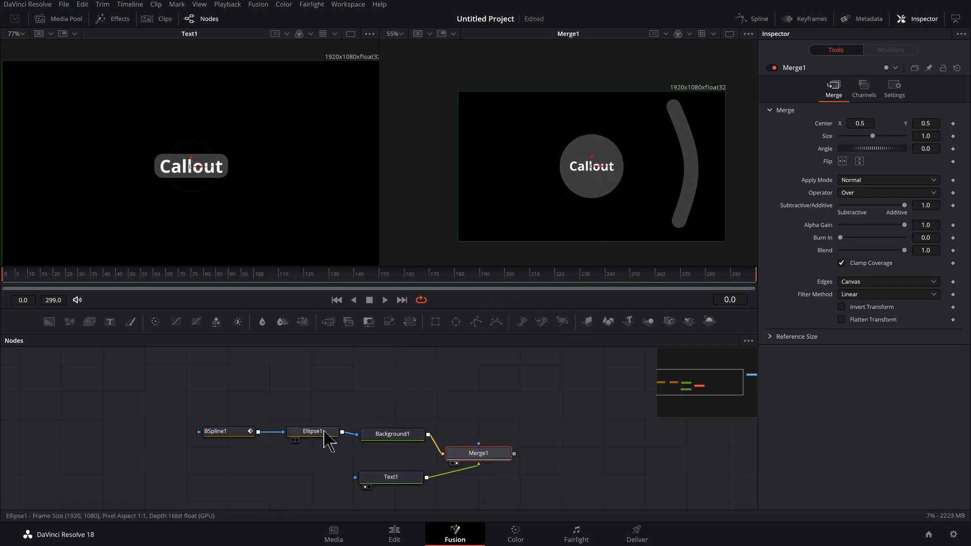
Shrink the Ellipse1 circle behind the callout text to about 0.122 in width and height
left_click(324, 433)
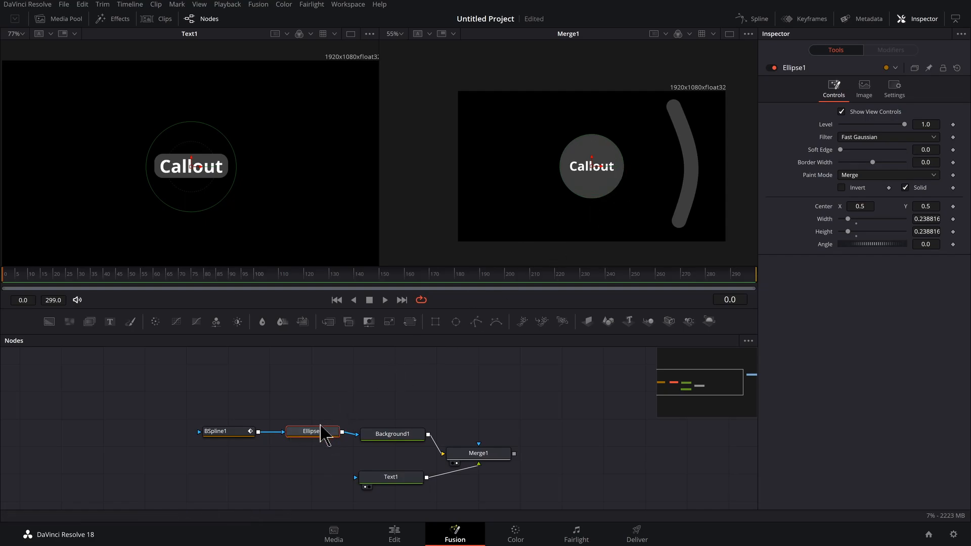
left_click_drag(618, 152, 592, 180)
scroll(609, 165, "up", 3)
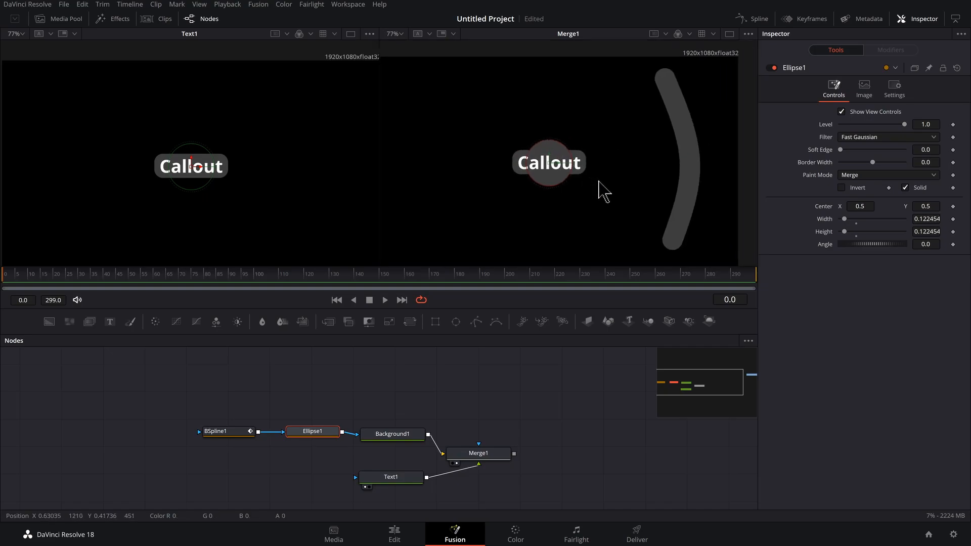
scroll(570, 197, "down", 3)
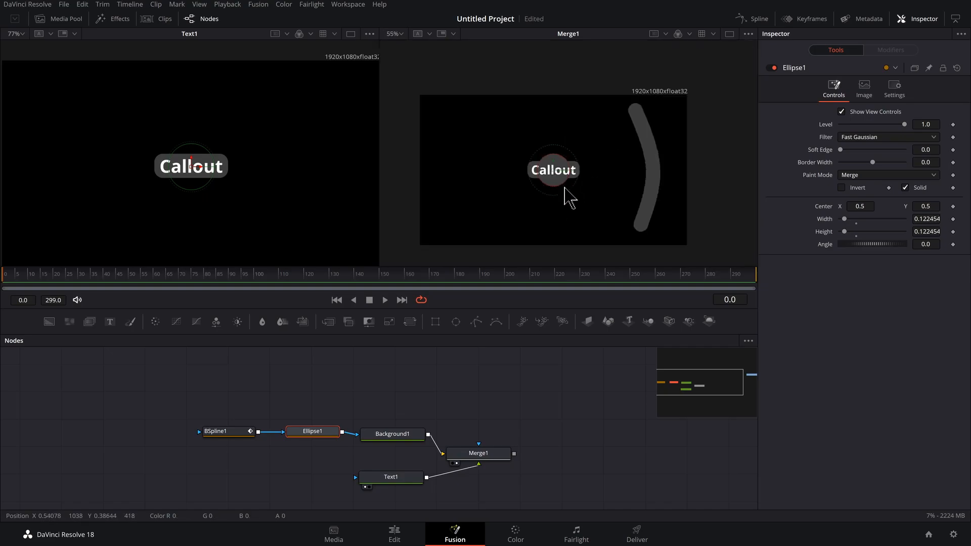
Show BSpline1 in the first viewer and publish all three of its spline points
left_click(232, 433)
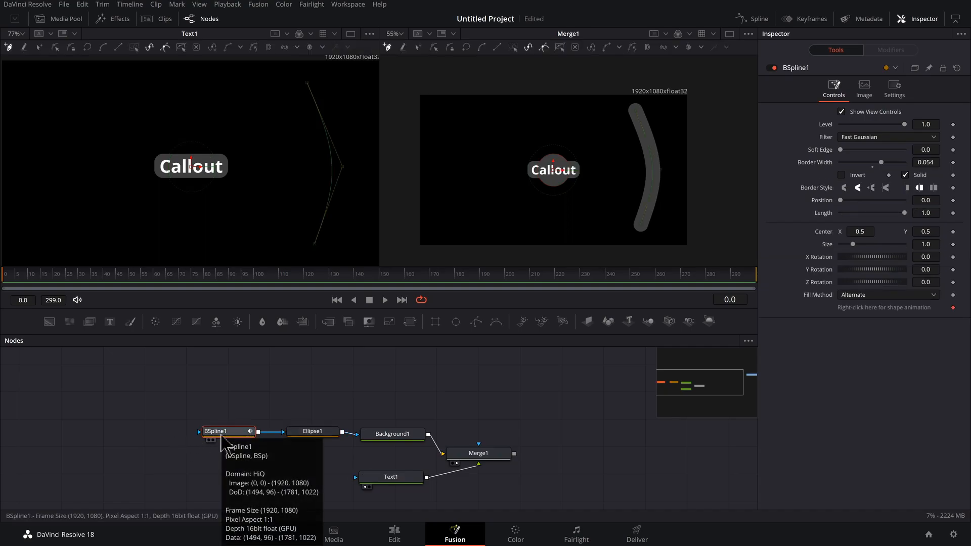
key("1")
scroll(324, 161, "down", 3)
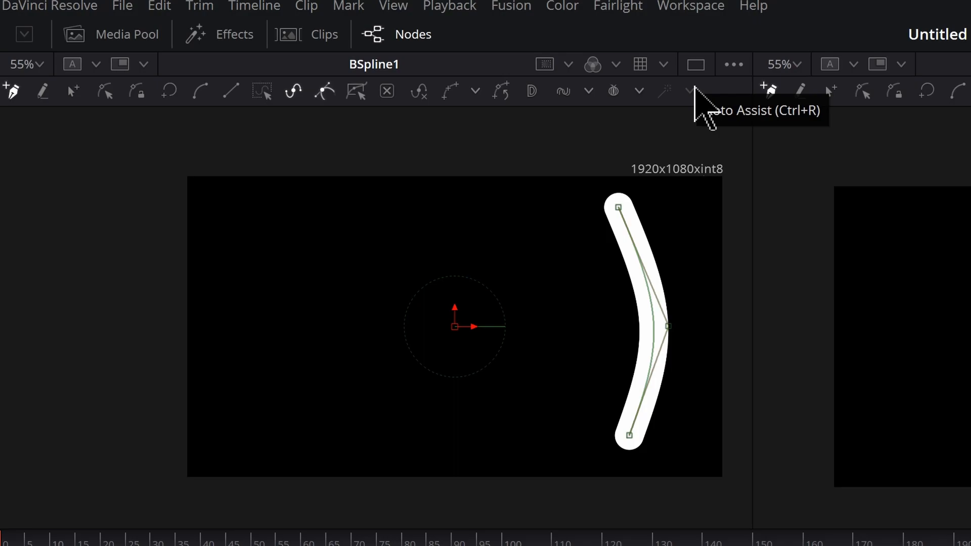
left_click(261, 92)
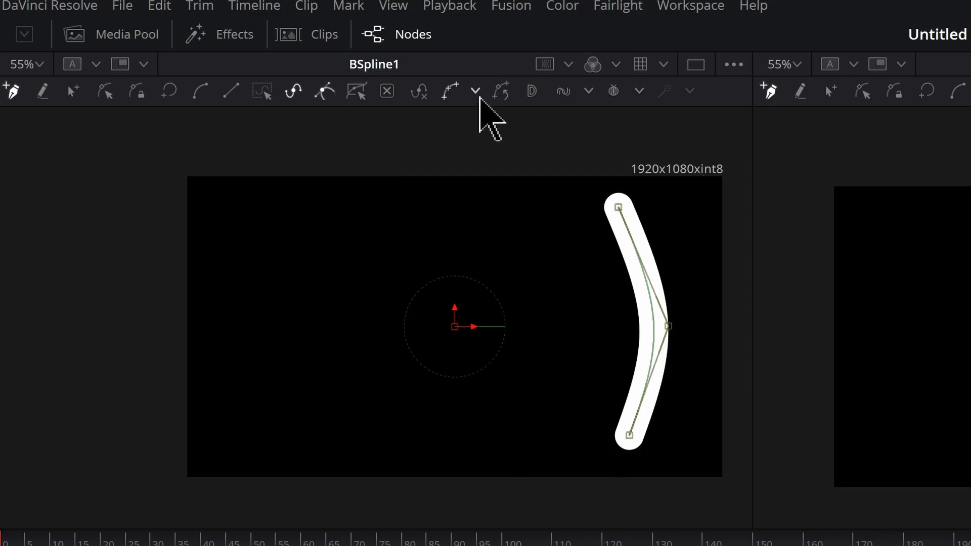
left_click(475, 90)
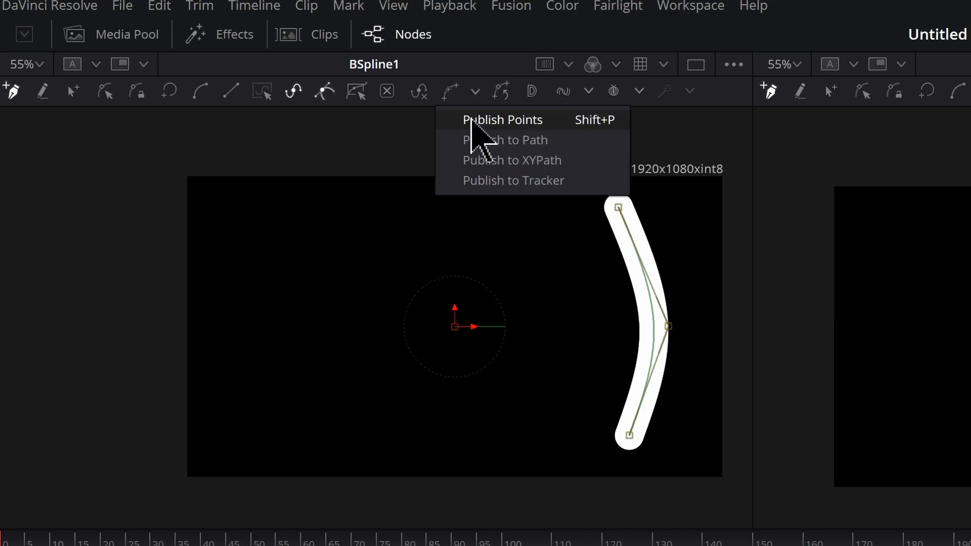
left_click(478, 120)
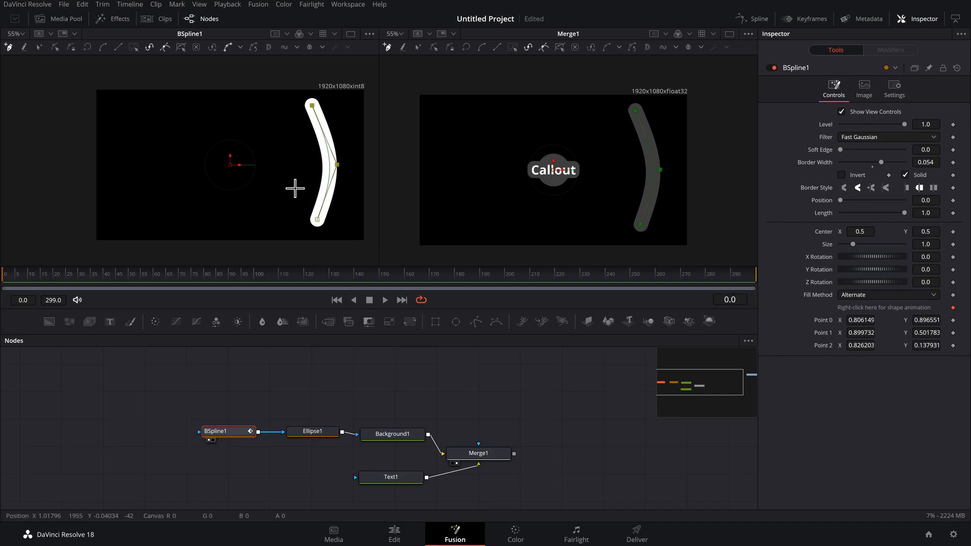
Turn on point numbers for the BSpline1 polyline
right_click(293, 138)
mouse_move(323, 312)
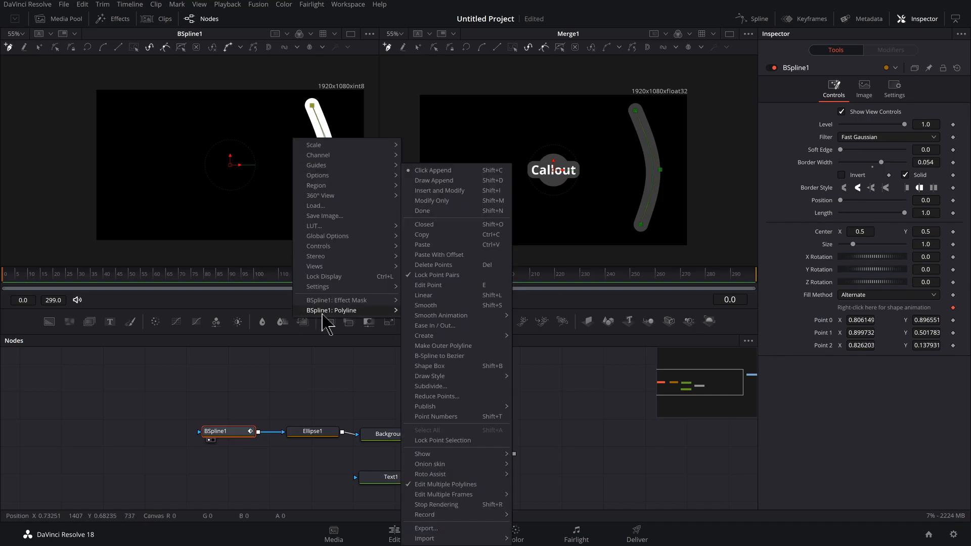
mouse_move(444, 337)
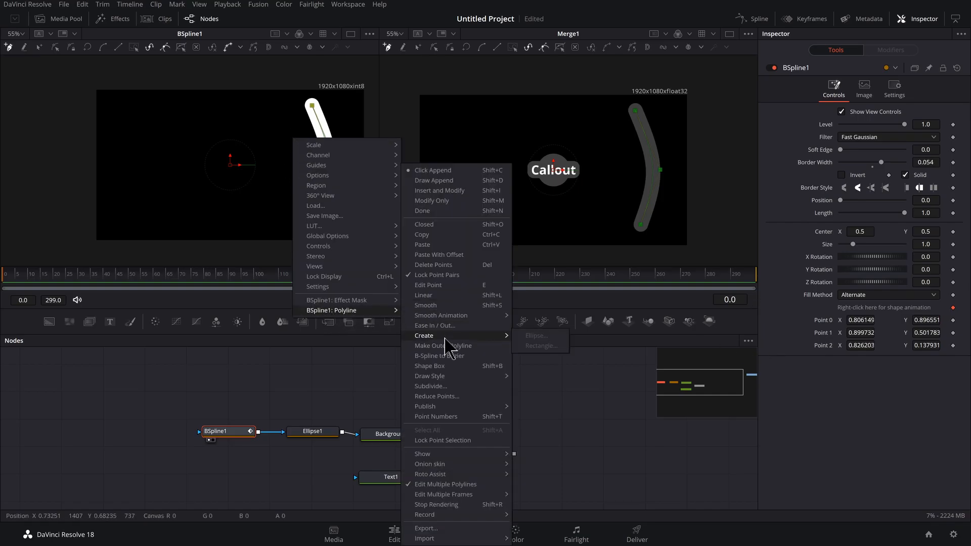
left_click(439, 417)
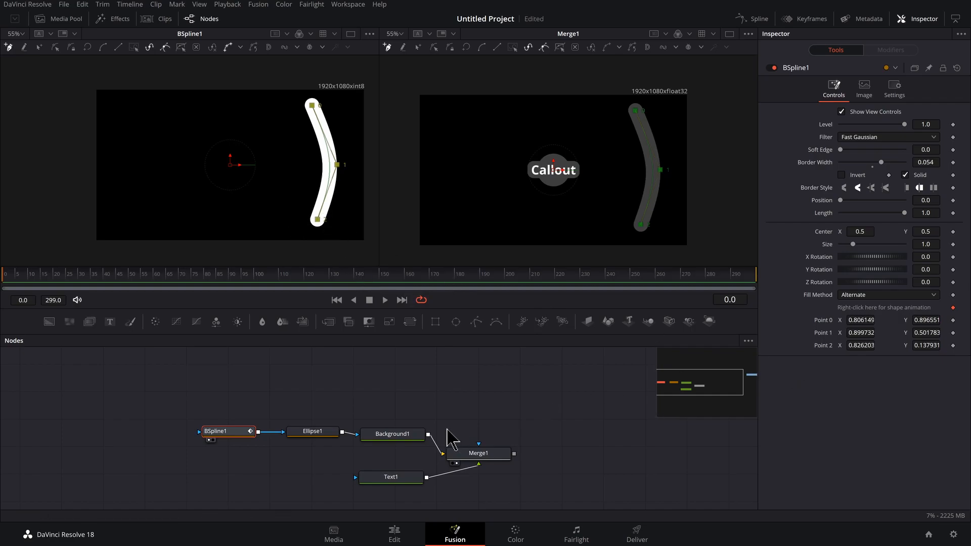
Pin Text1's settings in the Inspector
left_click_drag(391, 477, 390, 482)
left_click(930, 68)
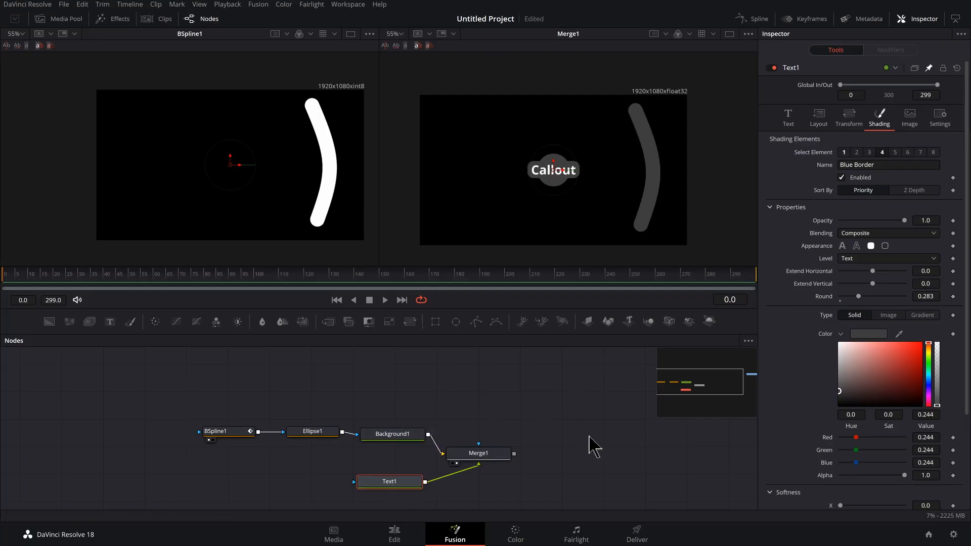
Link BSpline1's Point 0 to Text1's Center with an expression
left_click(225, 434)
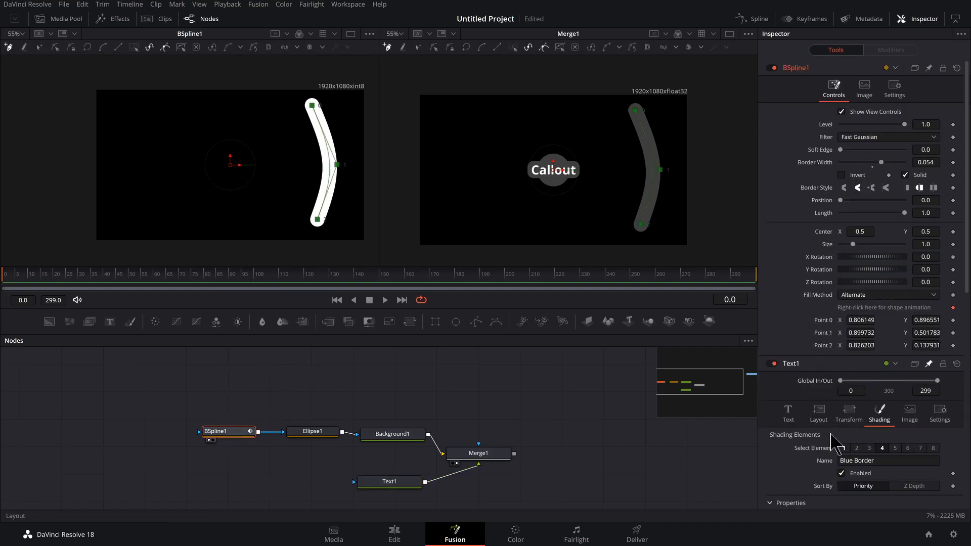
scroll(838, 445, "down", 3)
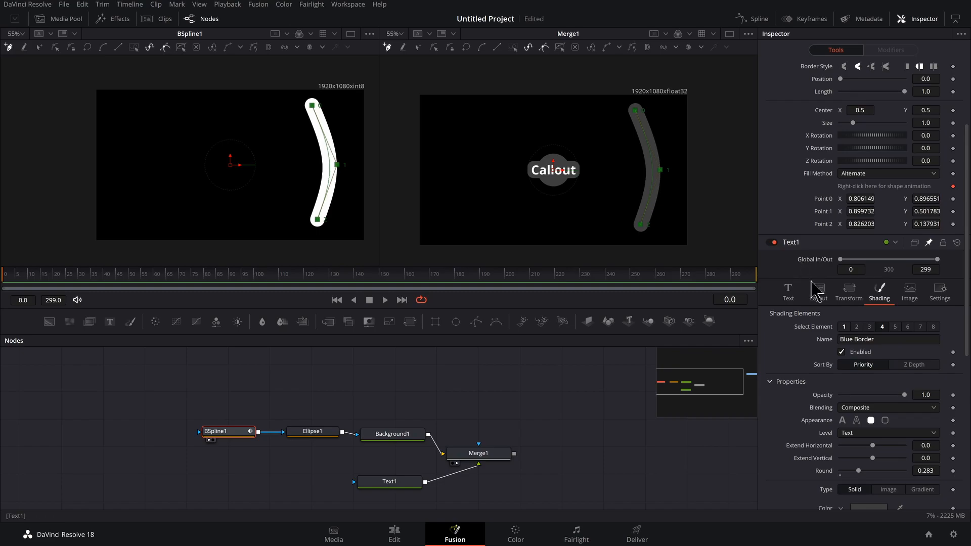
left_click(819, 292)
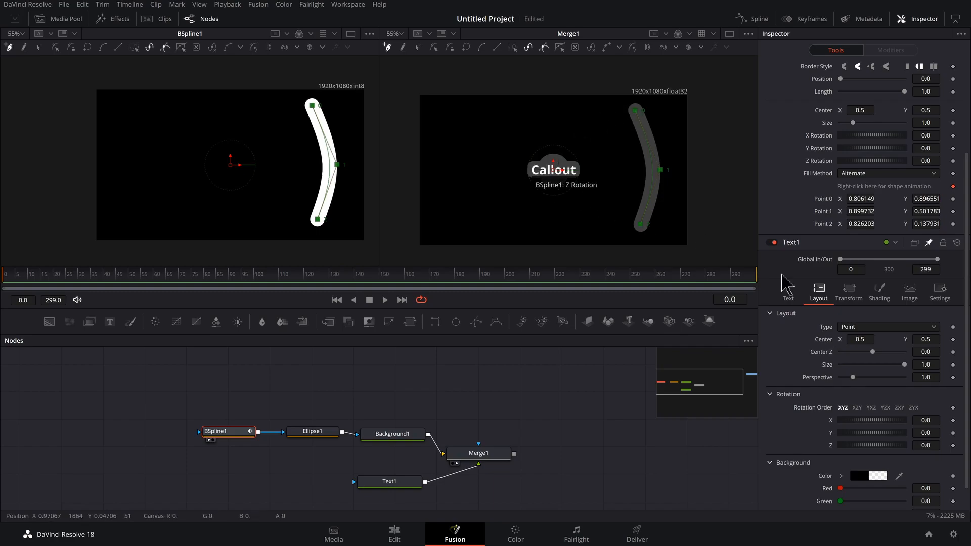
right_click(820, 199)
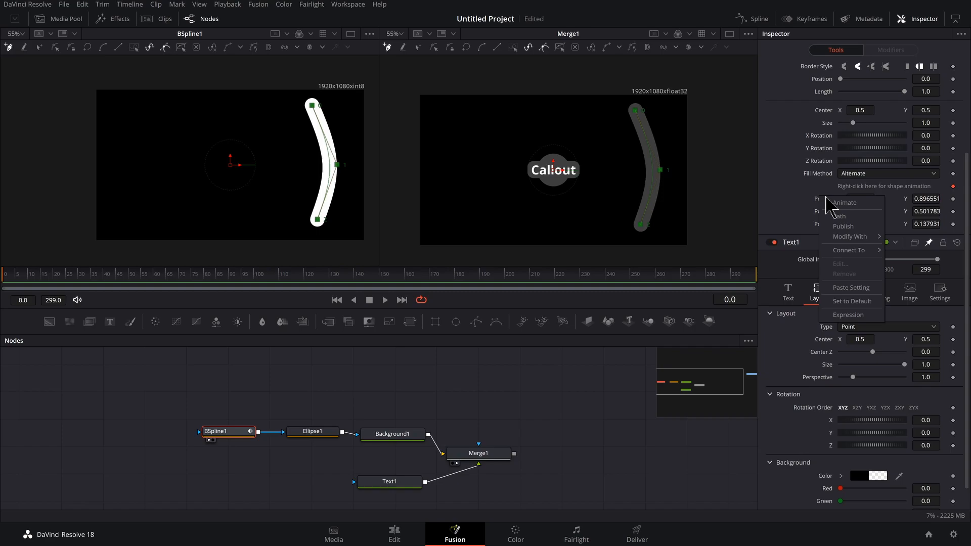
left_click(849, 315)
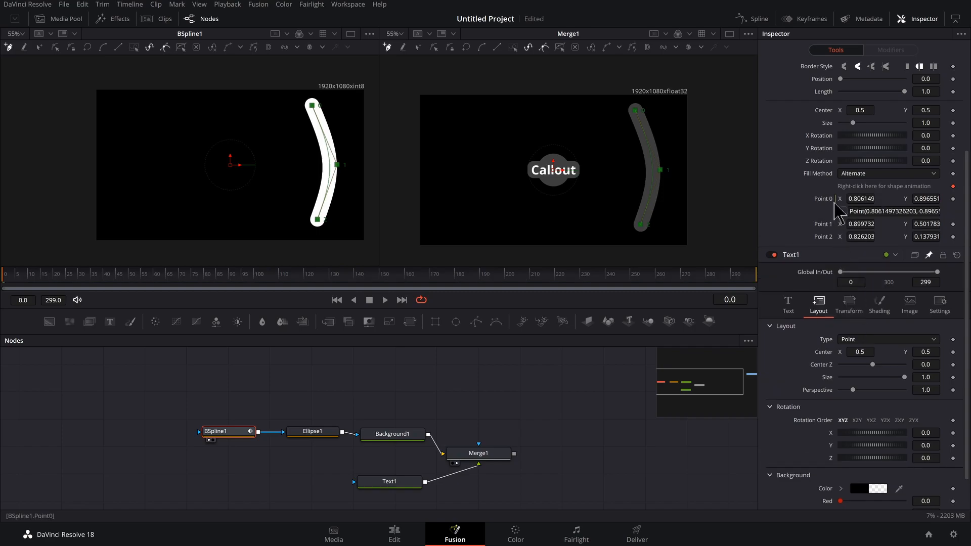
left_click_drag(857, 302, 825, 353)
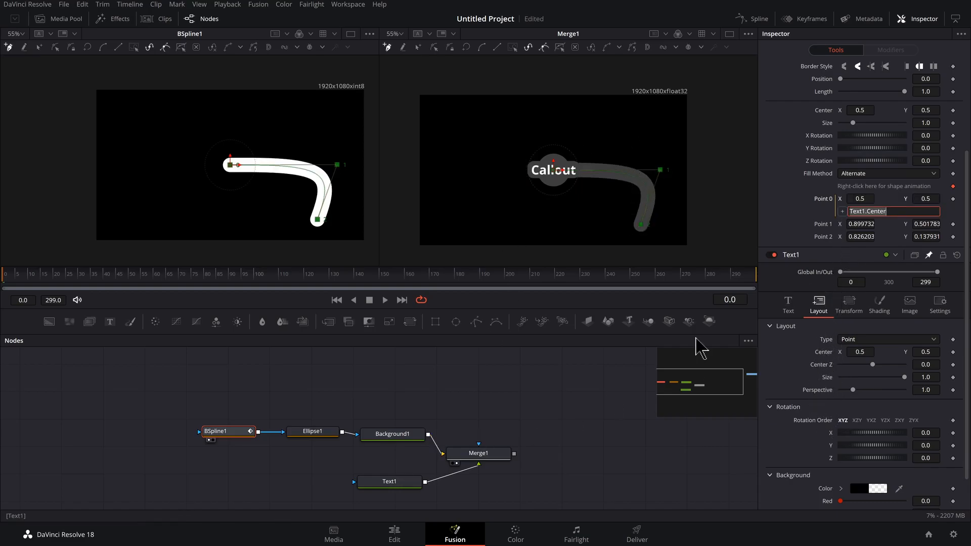
Test the link by moving the callout text sideways to X 0.221 and up to a centre of about 0.579, 0.856
left_click(397, 487)
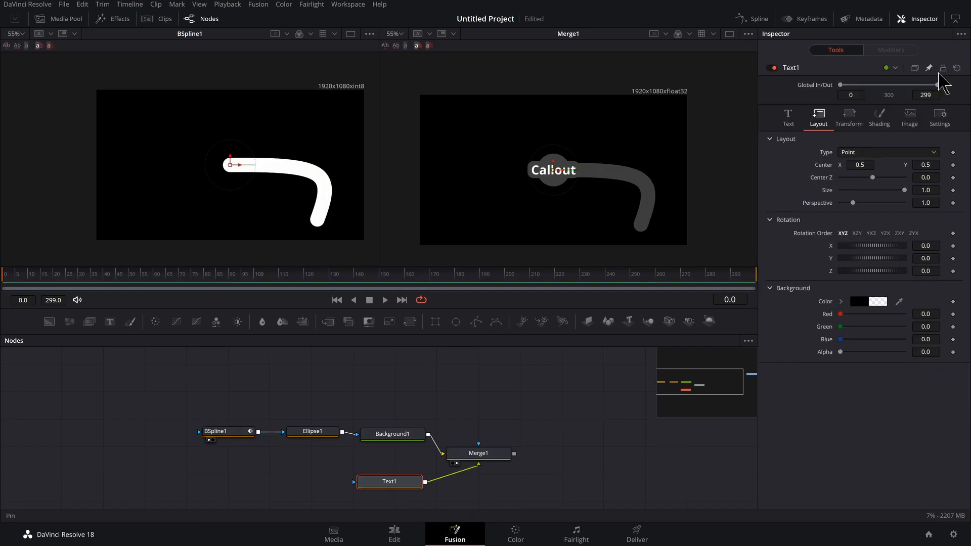
left_click_drag(860, 165, 840, 165)
key("Return")
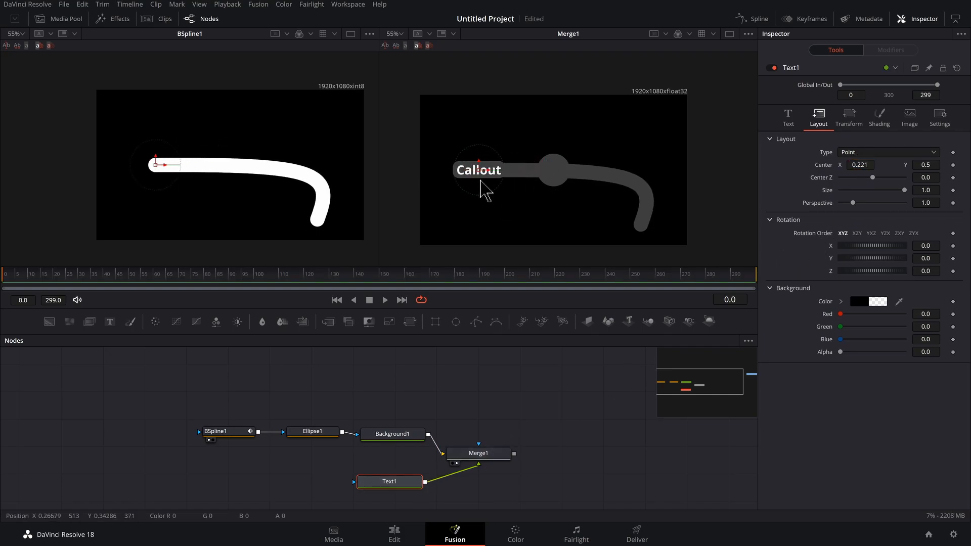
left_click_drag(481, 171, 576, 120)
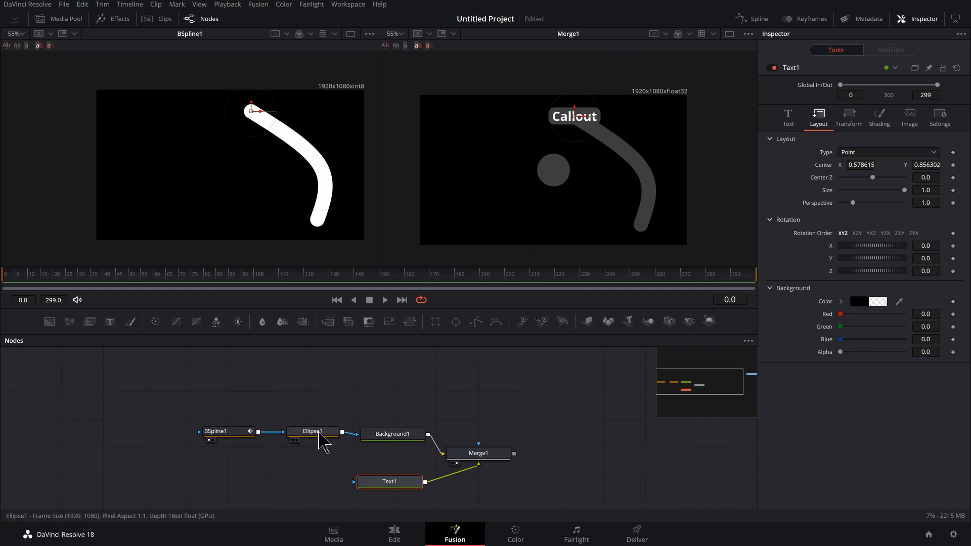
Link BSpline1's Point 2 to Ellipse1's Center with an expression
left_click(319, 434)
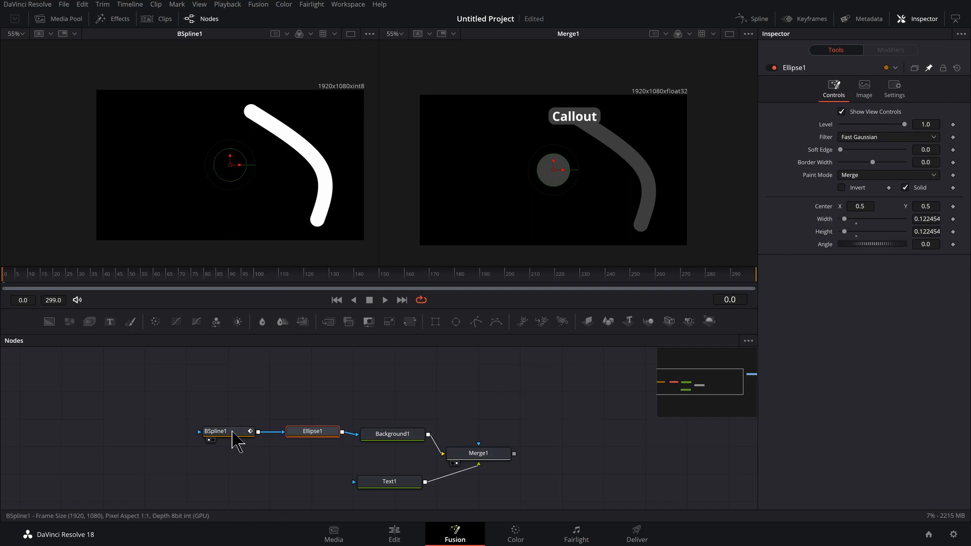
left_click(232, 432)
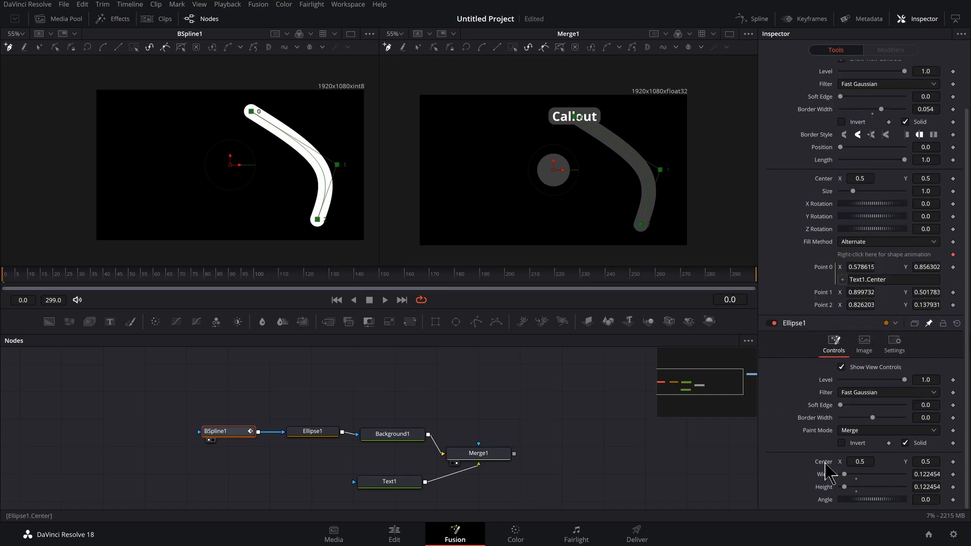
right_click(820, 306)
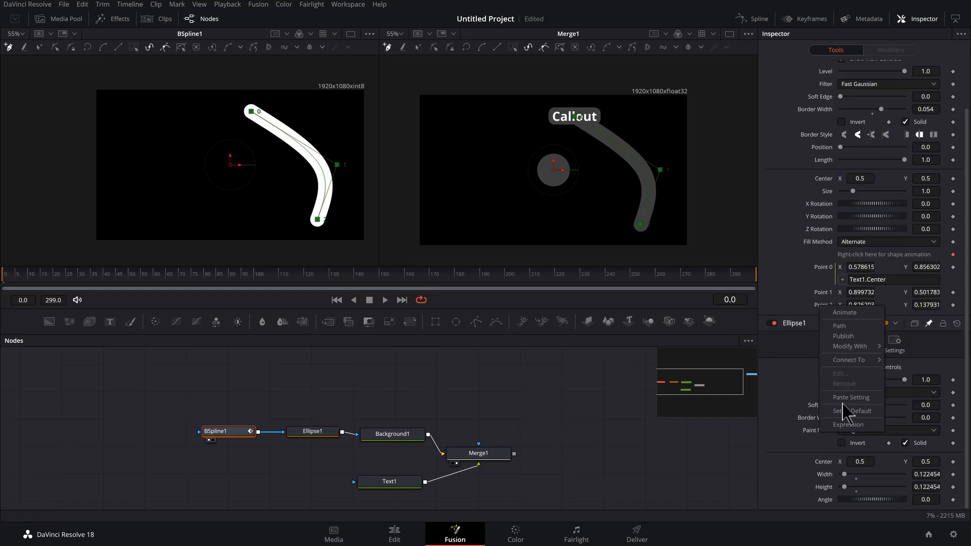
left_click(847, 425)
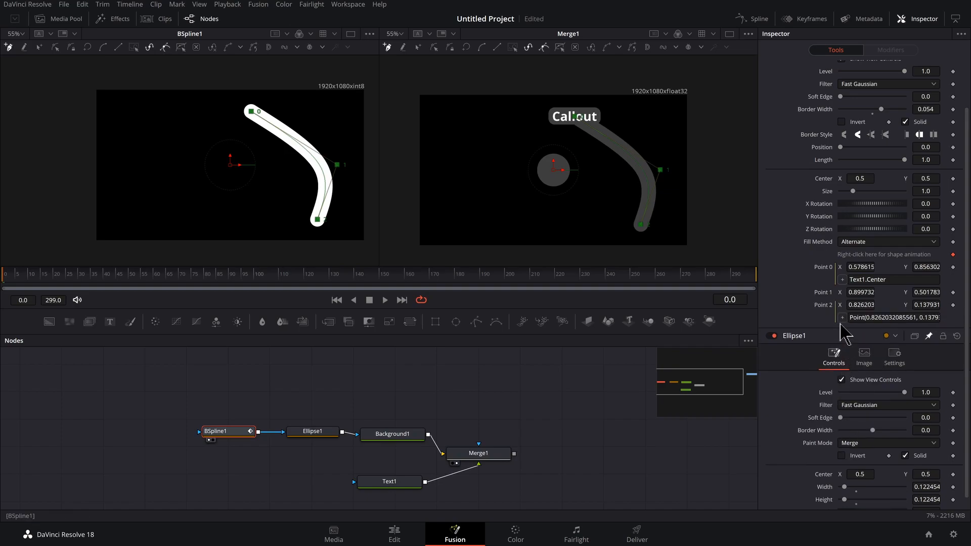
left_click_drag(842, 318, 823, 475)
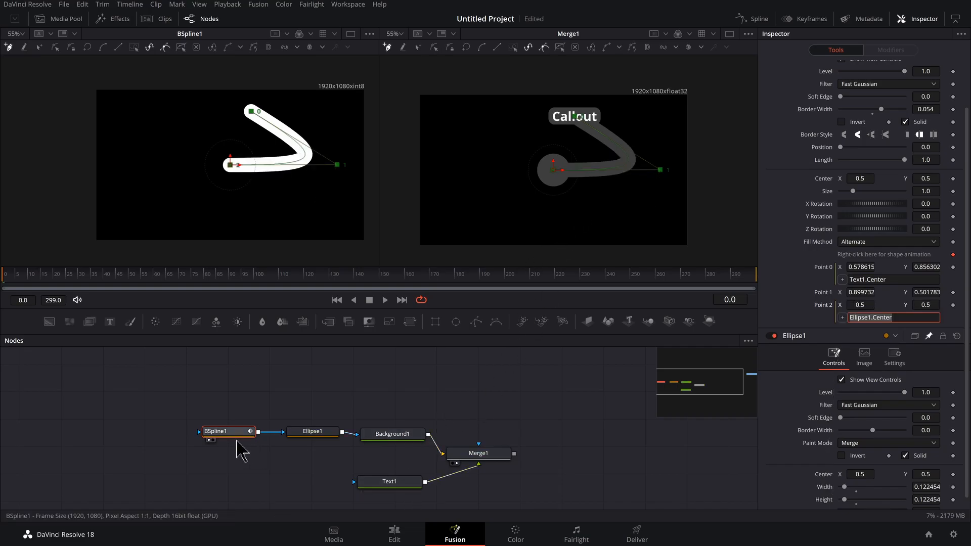
Test both links by moving Ellipse1 to about 0.447, 0.218 and the callout text to about 0.335, 0.692
left_click(229, 432)
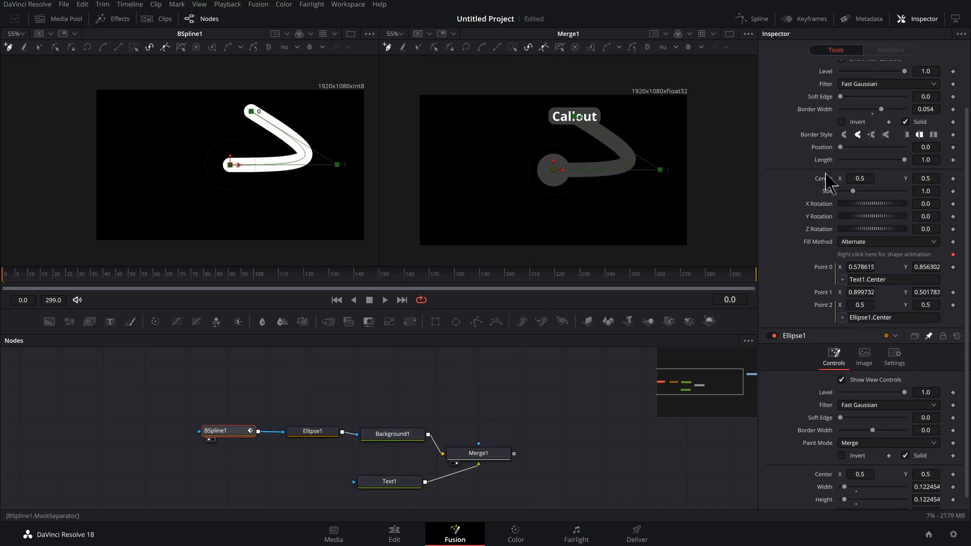
scroll(817, 178, "up", 2)
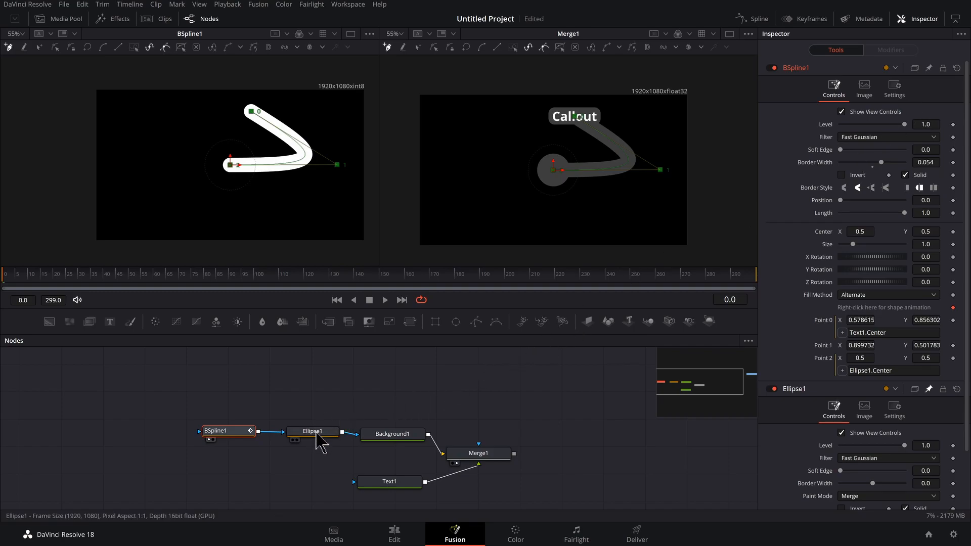
left_click(317, 433)
left_click_drag(553, 168, 540, 208)
left_click(389, 481)
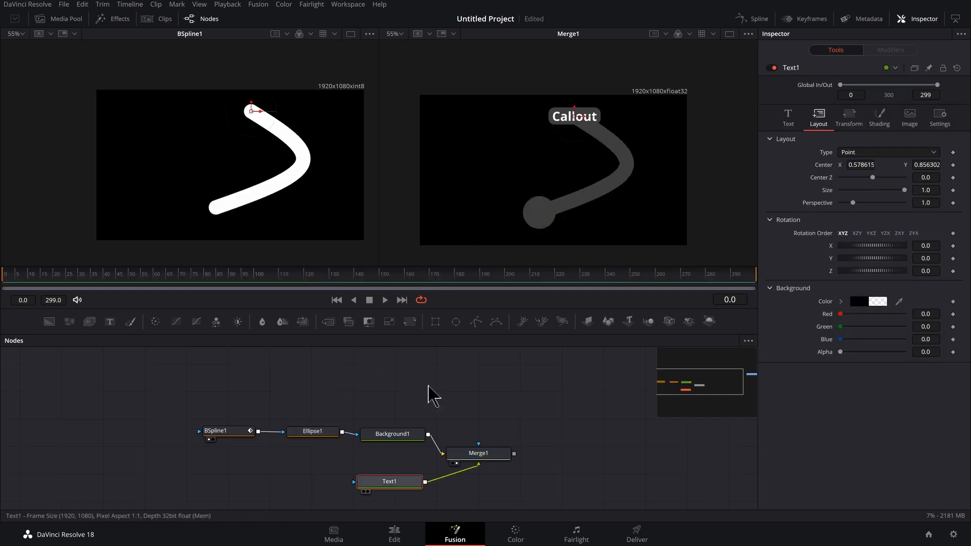
left_click_drag(575, 123, 491, 151)
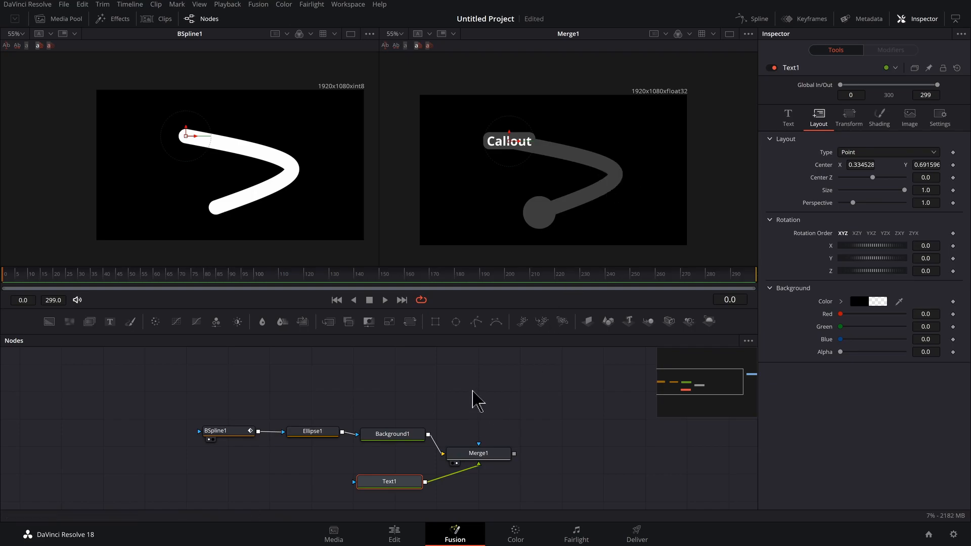
Add an unconnected Transform (Xf) node to the node graph
left_click(462, 403)
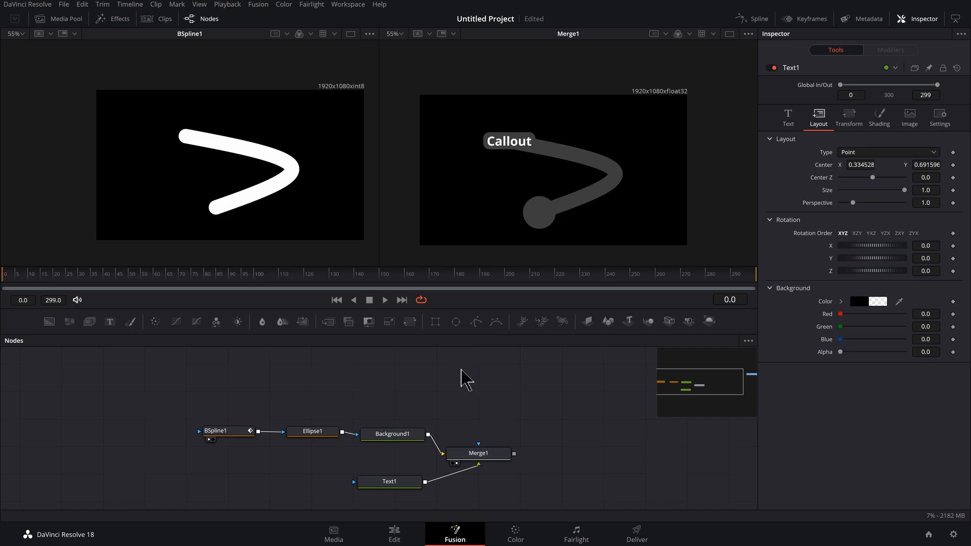
key("shift+space")
type("xf")
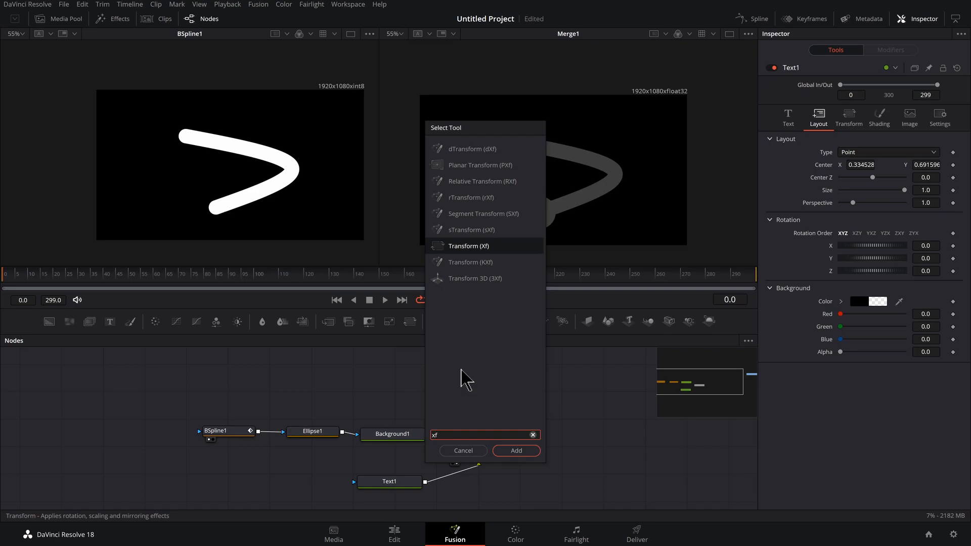
key("Return")
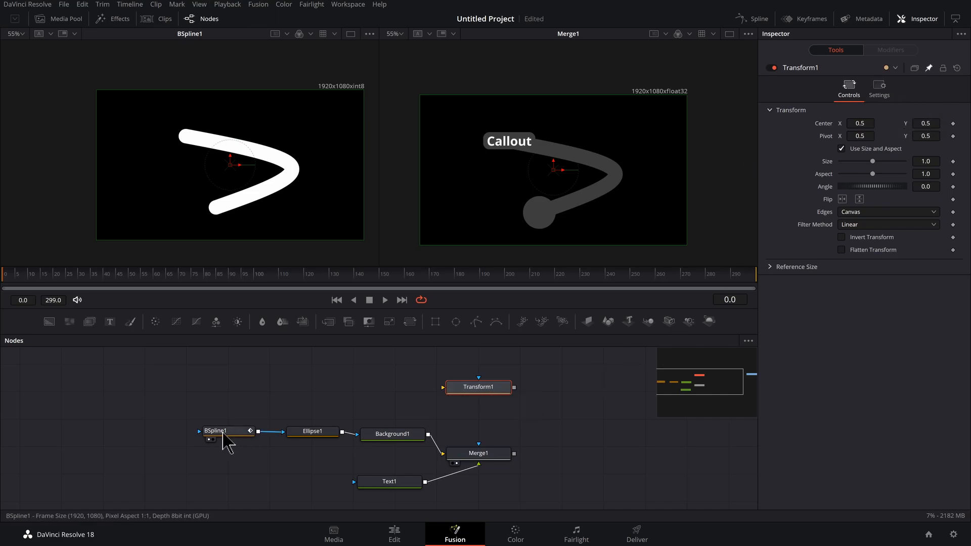
Link BSpline1's Point 1 to Transform1's Center with an expression
left_click(223, 433)
scroll(839, 362, "down", 5)
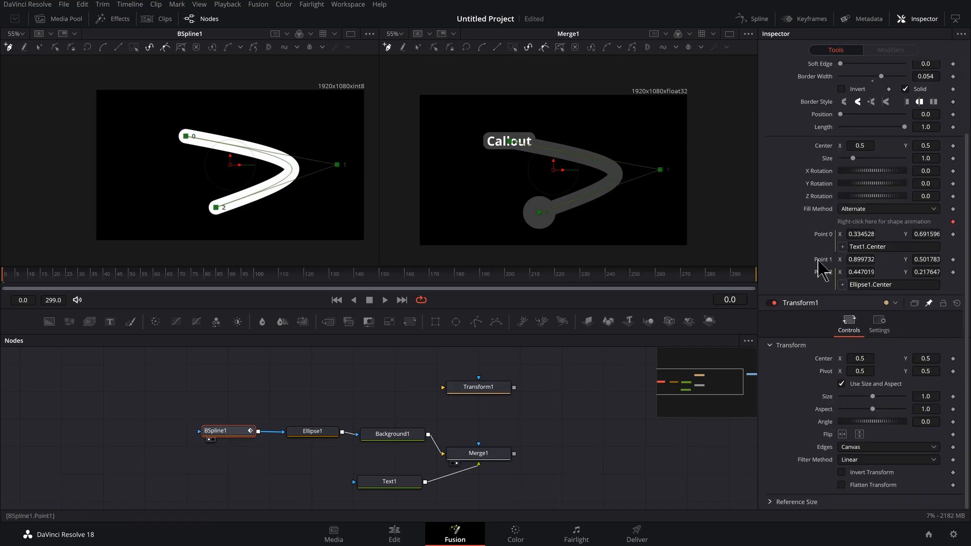
right_click(820, 271)
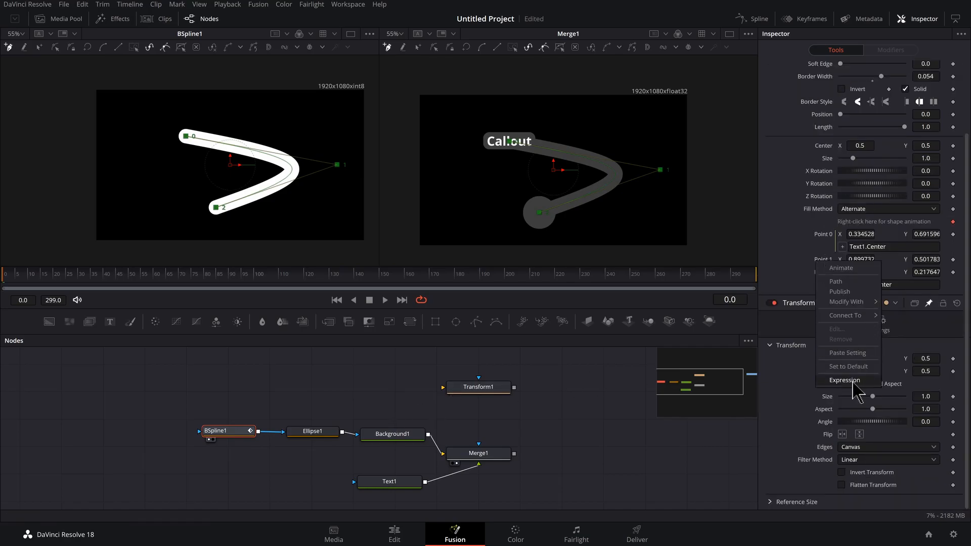
left_click(845, 380)
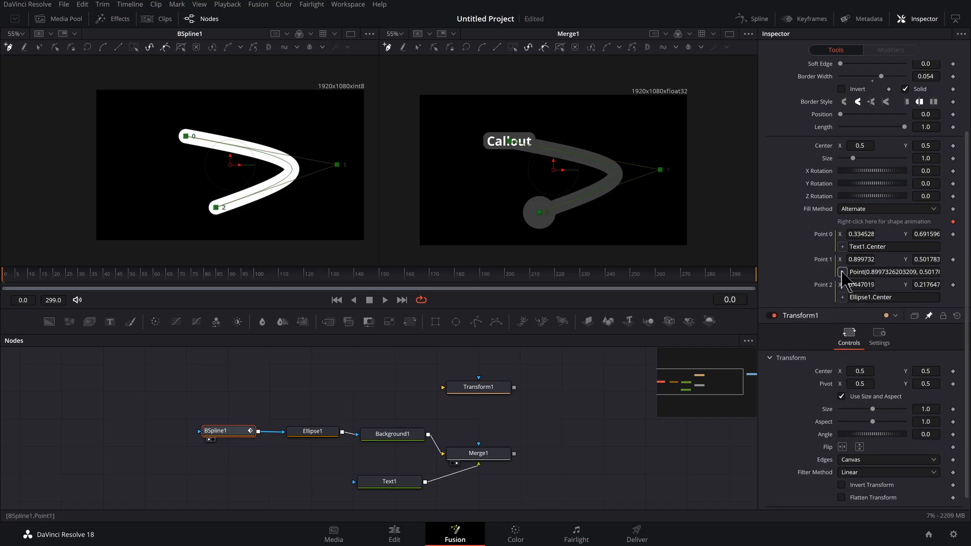
left_click_drag(844, 277, 825, 373)
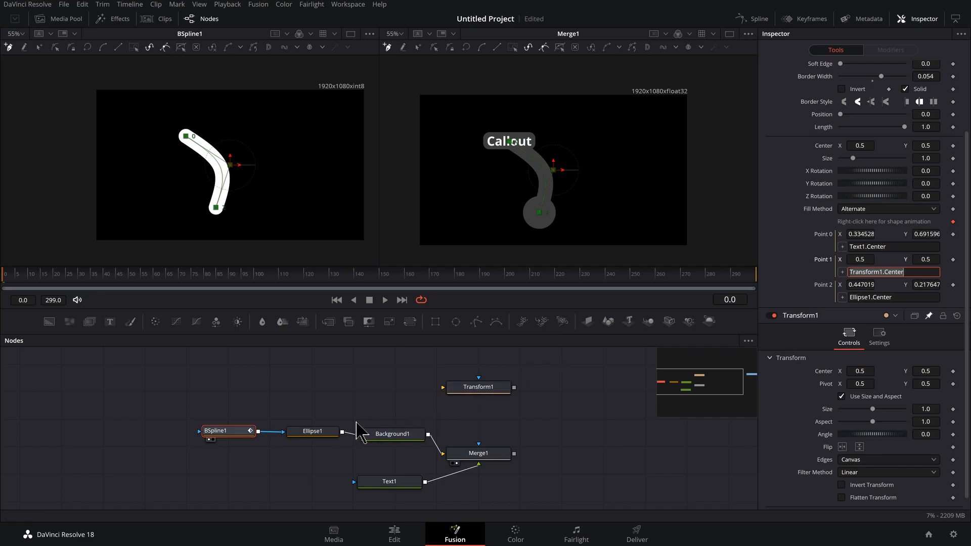
Rearrange the node graph with Ellipse1, Transform1 and Text1 stacked in a column and BSpline1 above them
left_click_drag(243, 433, 364, 390)
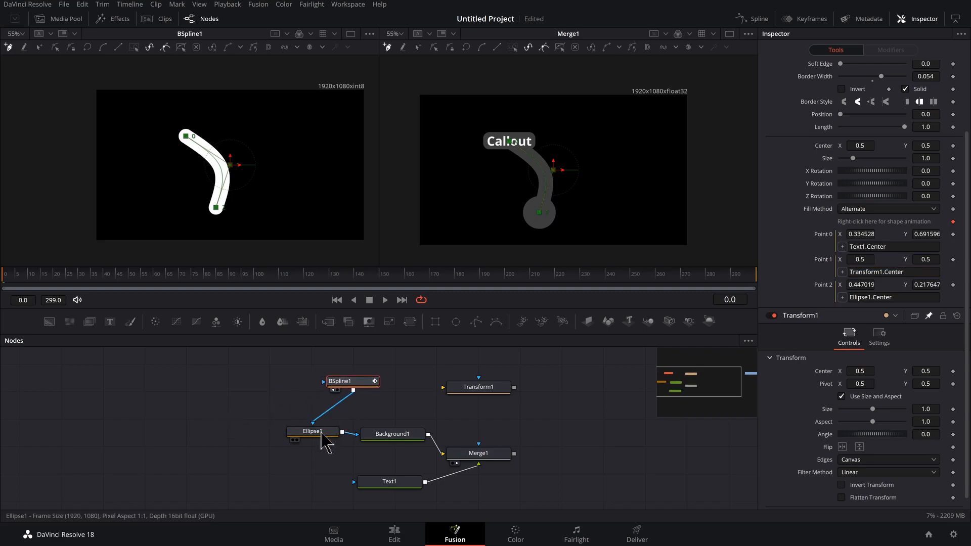
left_click_drag(322, 432, 267, 434)
left_click_drag(487, 387, 271, 458)
left_click_drag(338, 417, 399, 396)
left_click_drag(450, 463, 328, 472)
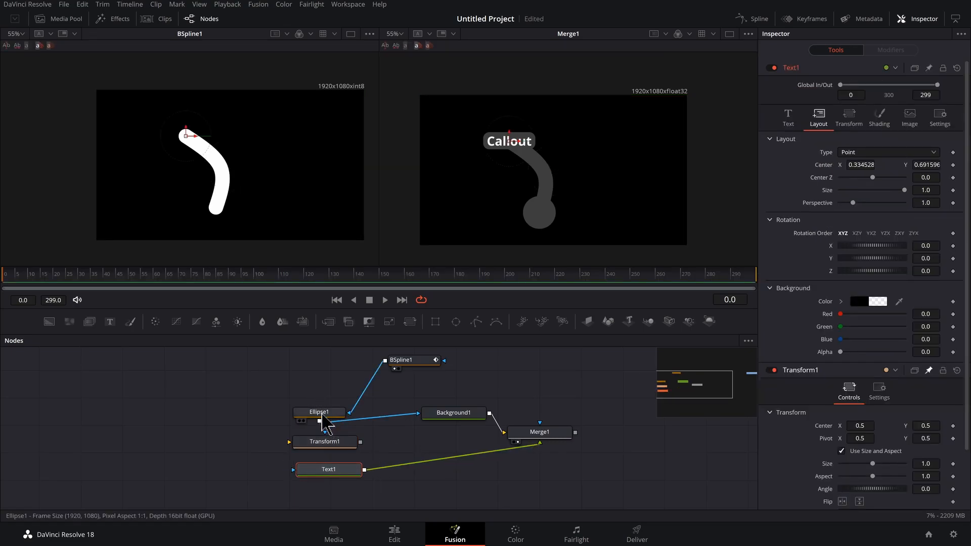
Reposition the callout's Ellipse1 to about 0.638, 0.302, Transform1 to about 0.396, 0.403, and Text1 to about 0.391, 0.688
left_click(323, 415)
left_click_drag(540, 212, 591, 200)
left_click(340, 444)
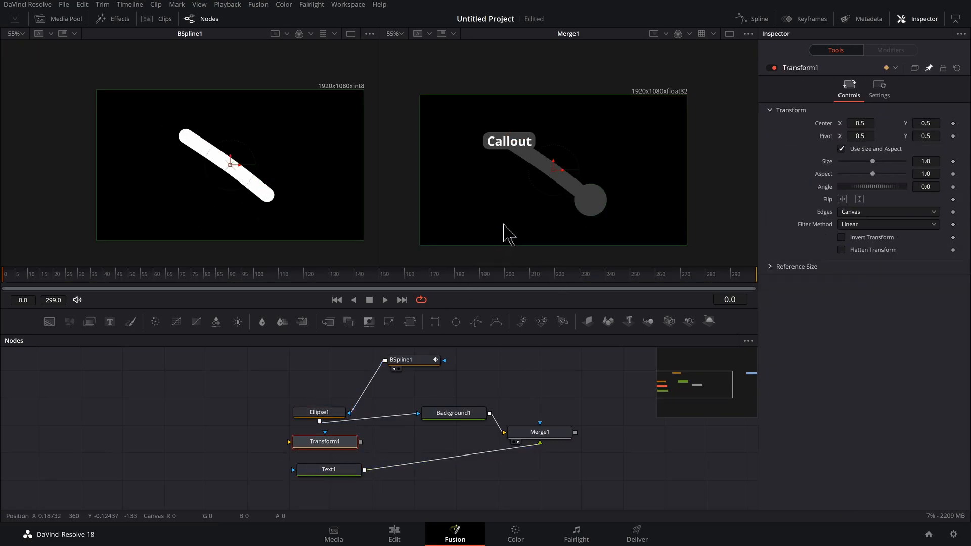
left_click_drag(562, 167, 525, 186)
left_click(338, 472)
mouse_move(512, 144)
left_mouse_down()
mouse_move(572, 140)
mouse_move(527, 144)
left_mouse_up()
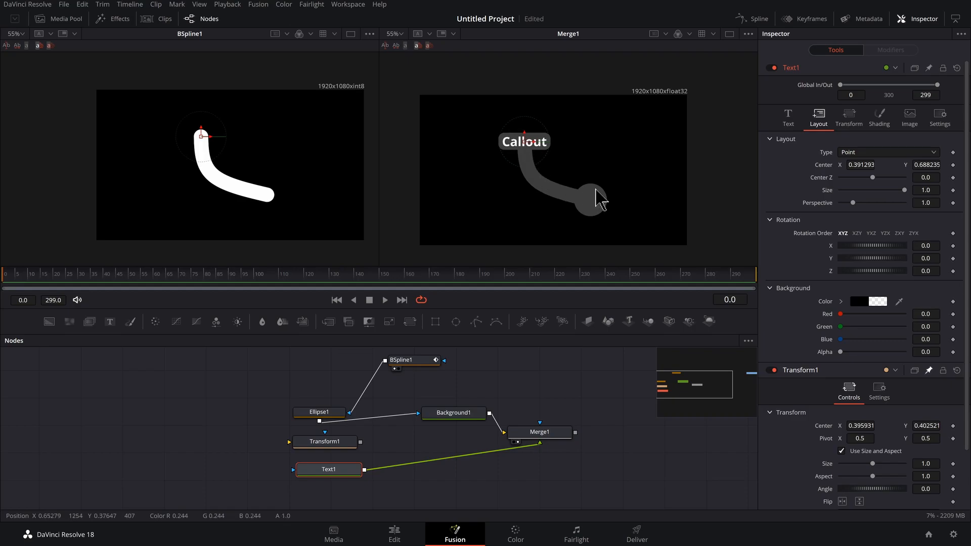
Thin the connecting line by setting BSpline1's border width to 0.025
scroll(602, 195, "up", 2)
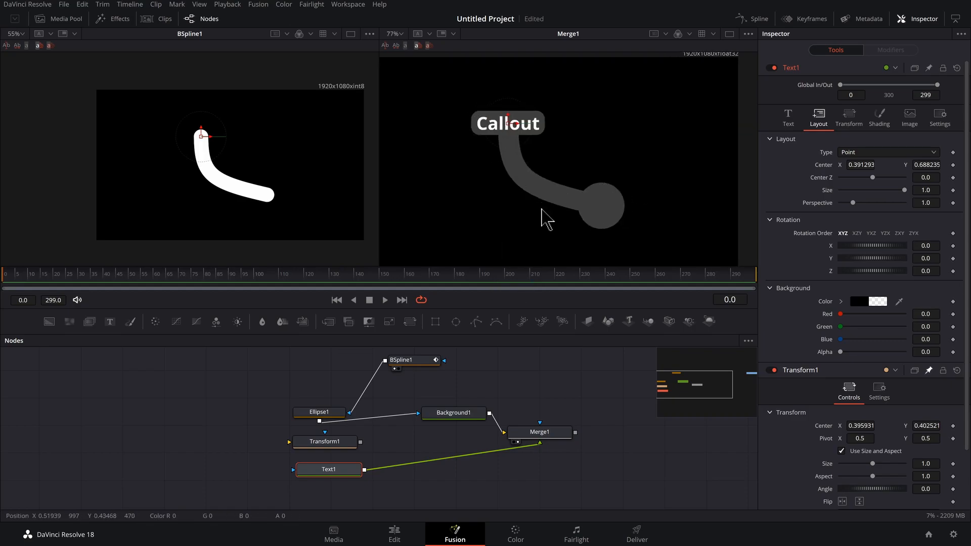
left_click(415, 361)
left_click_drag(890, 162, 877, 164)
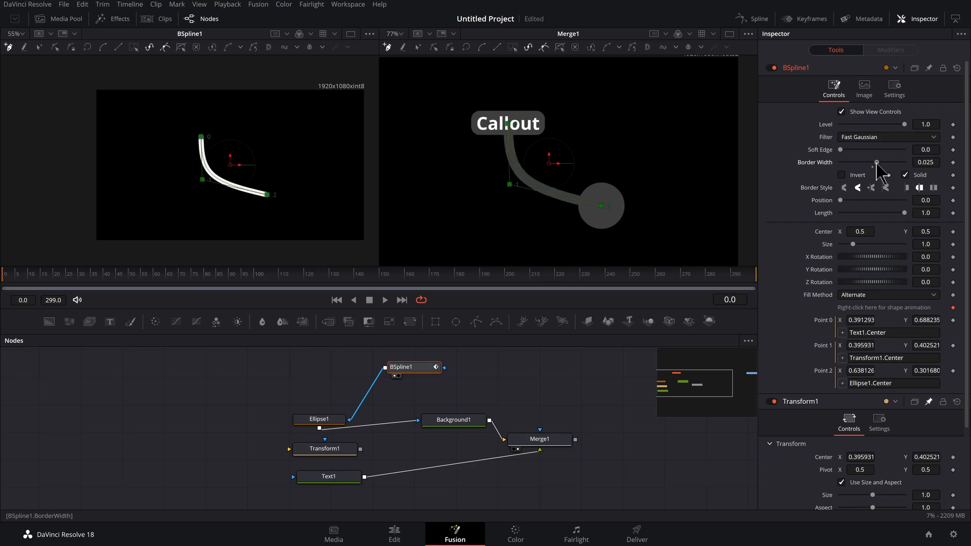
Enlarge the box behind the callout text by extending shading element 4 horizontally to 0.51 and vertically to 0.29
left_click(332, 477)
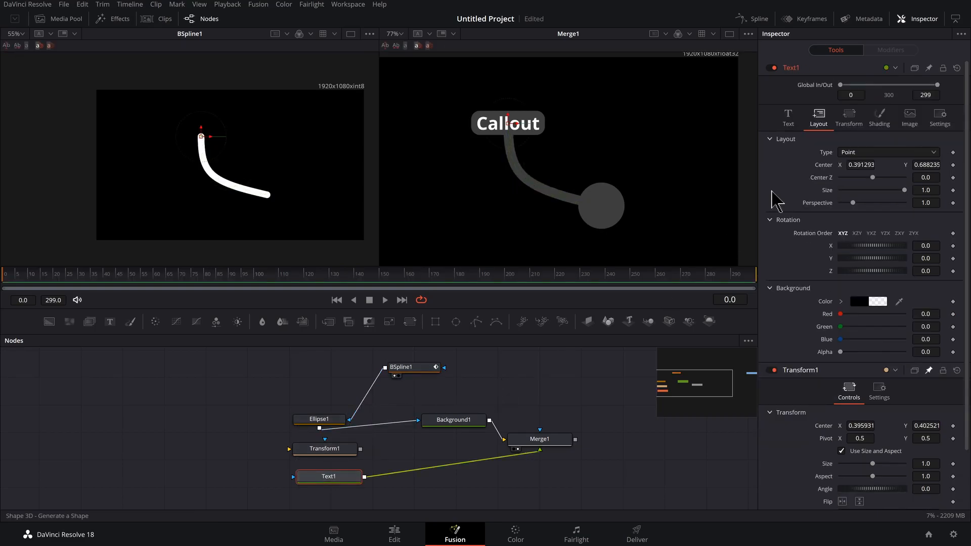
left_click(880, 120)
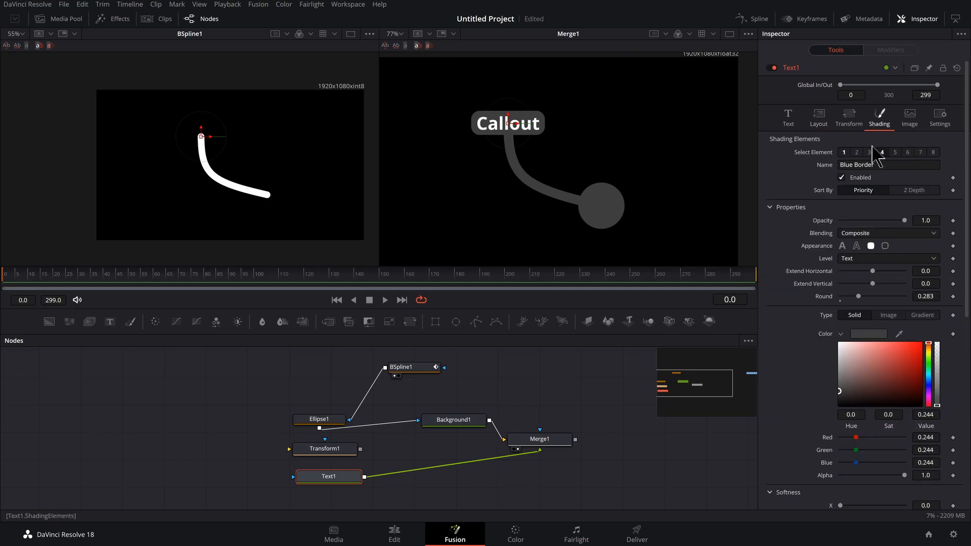
scroll(880, 177, "down", 2)
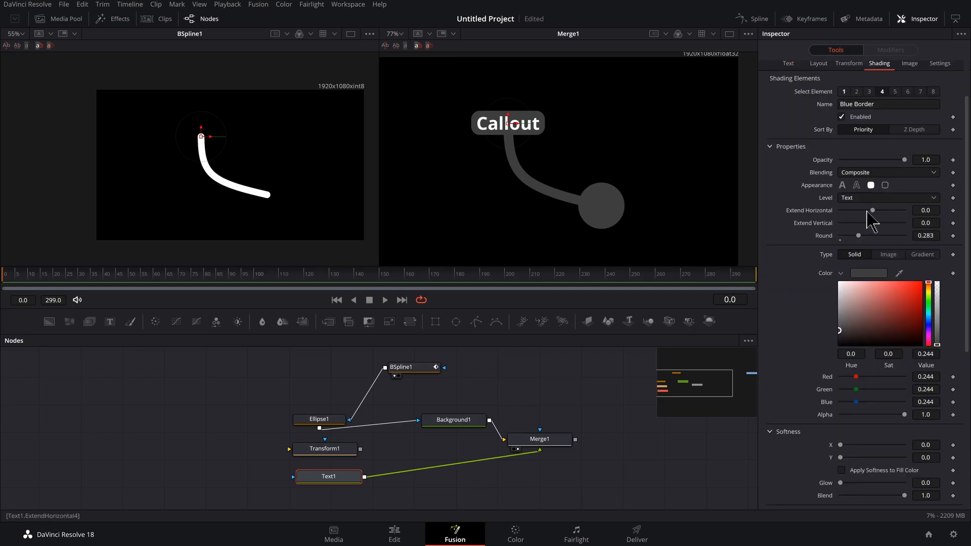
left_click_drag(876, 221, 878, 223)
scroll(804, 136, "up", 2)
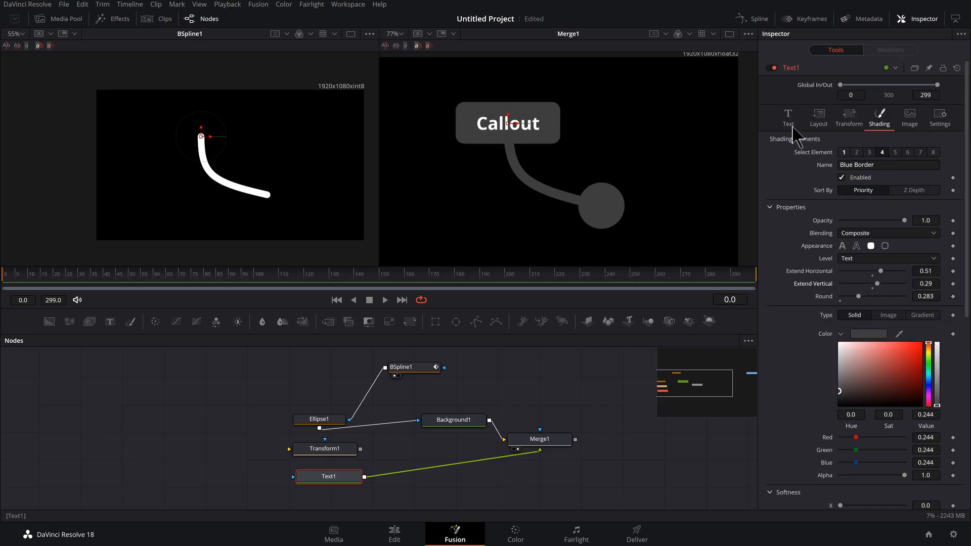
Change the callout text's font to MontereyFLF
left_click(788, 119)
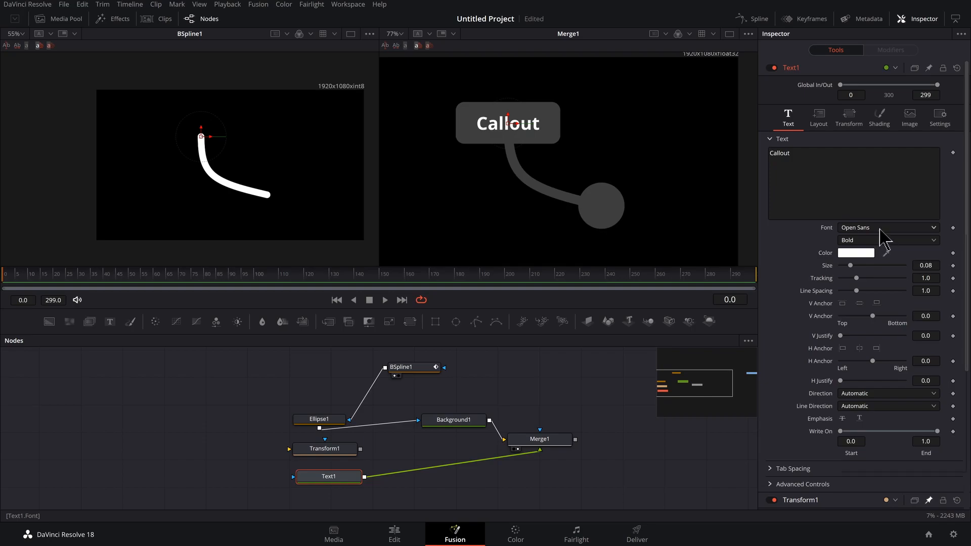
left_click(885, 227)
left_click(866, 333)
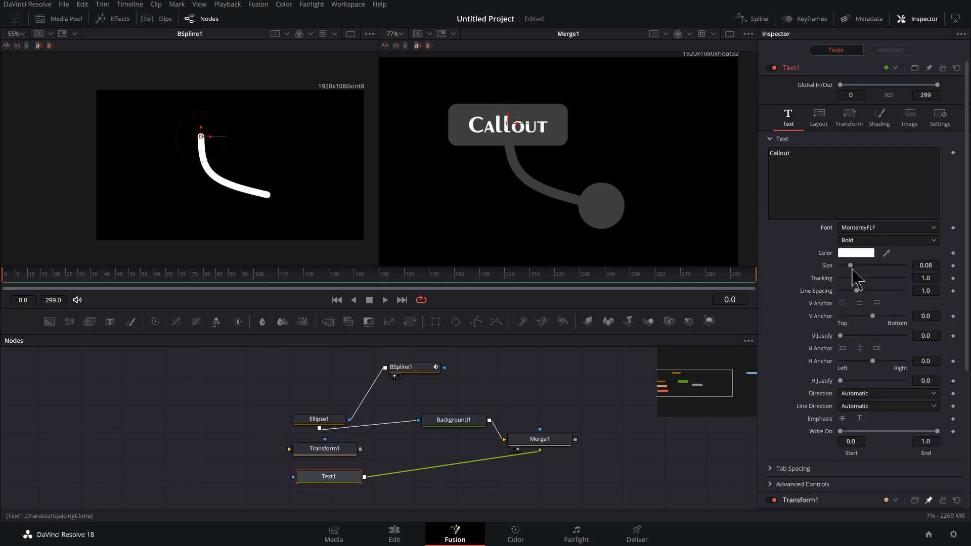
left_click_drag(852, 273, 852, 274)
Shrink Ellipse1 to about 0.080 in width and height and move it to about 0.791, 0.295
left_click(319, 419)
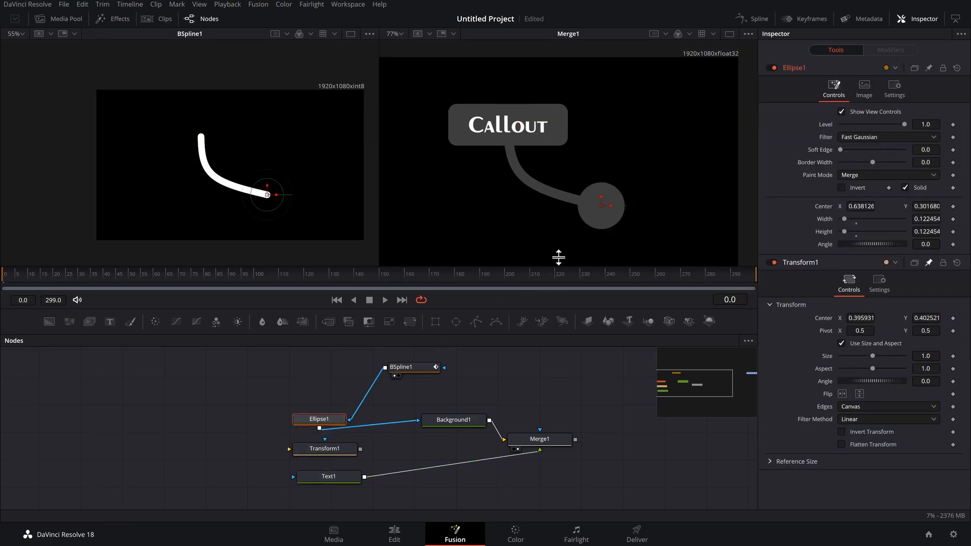
left_click_drag(626, 202, 660, 208)
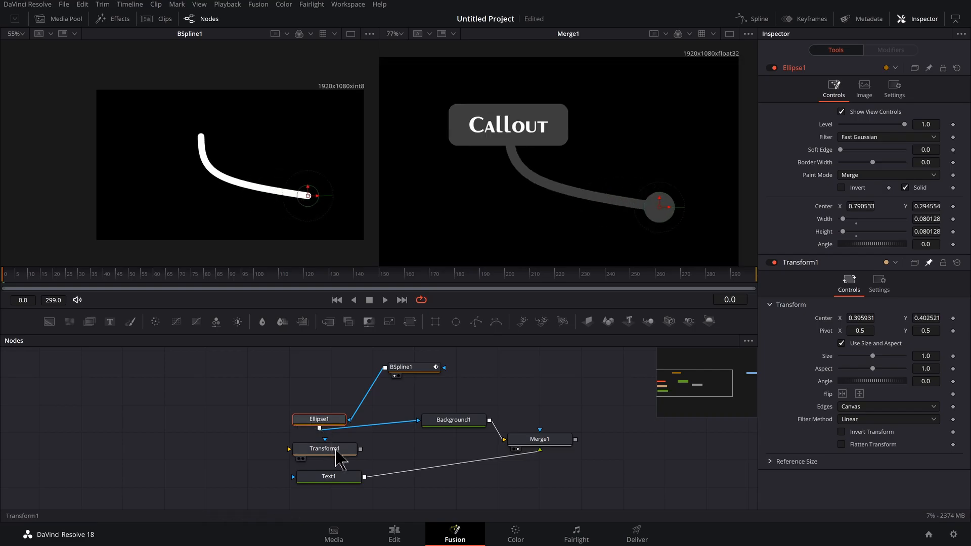